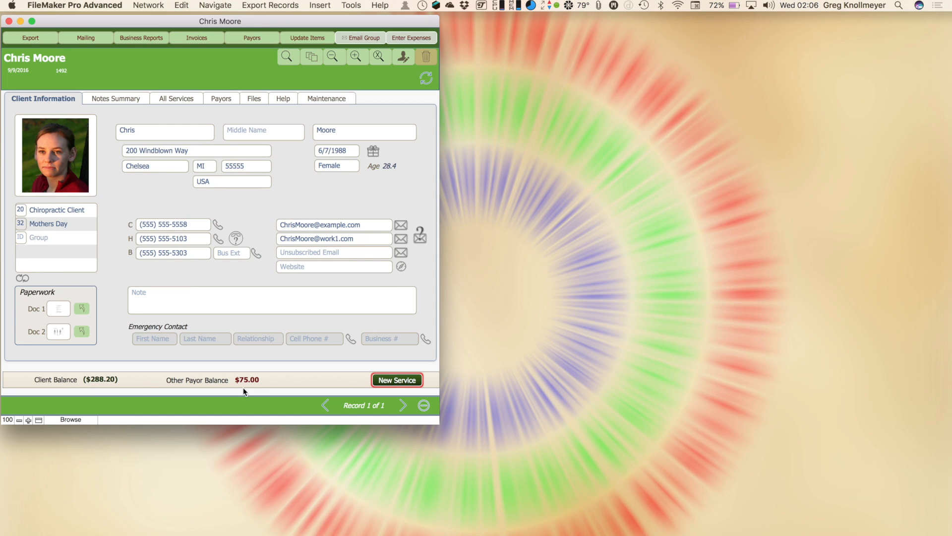
Step: Show every visit for the client, with dates, services, charges, payors and amounts paid
left_click(171, 97)
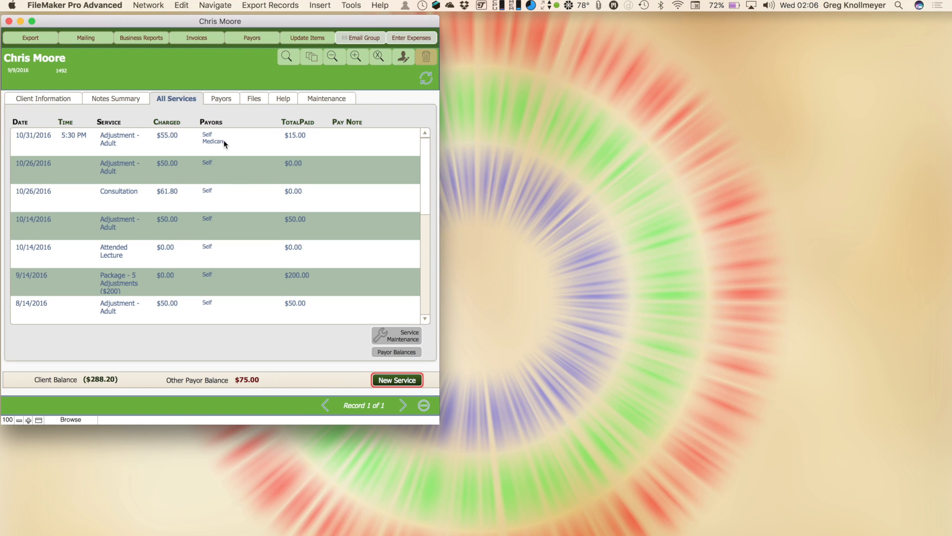
scroll(217, 224, "down", 5)
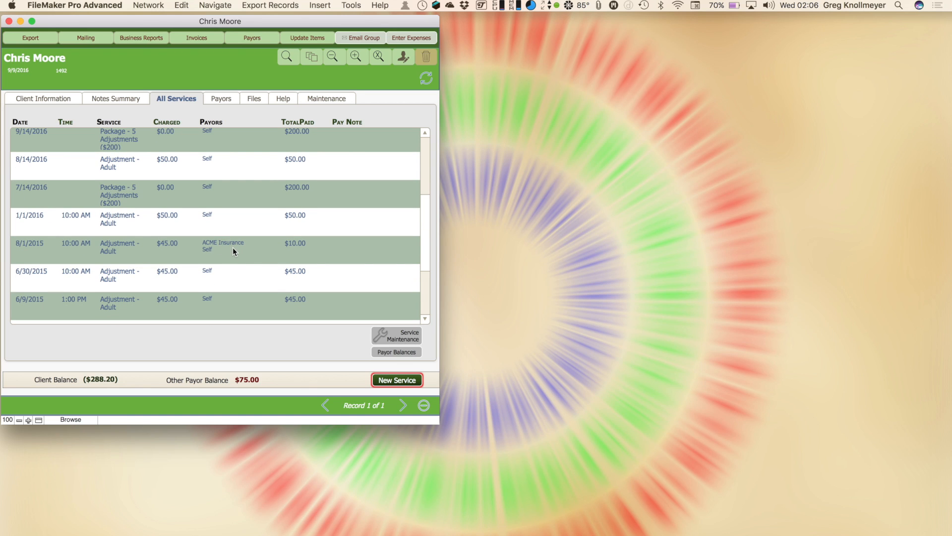
scroll(233, 247, "up", 5)
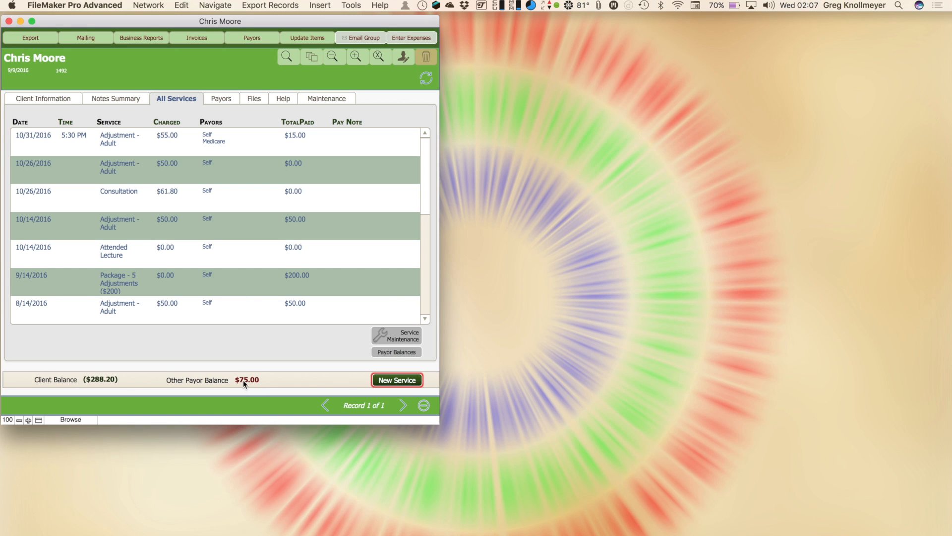
left_click(394, 353)
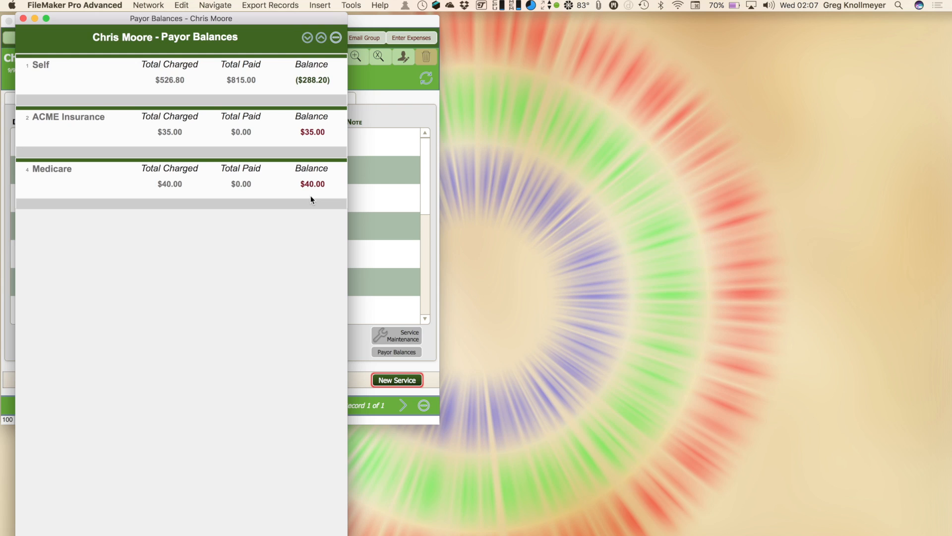
left_click_drag(288, 22, 735, 22)
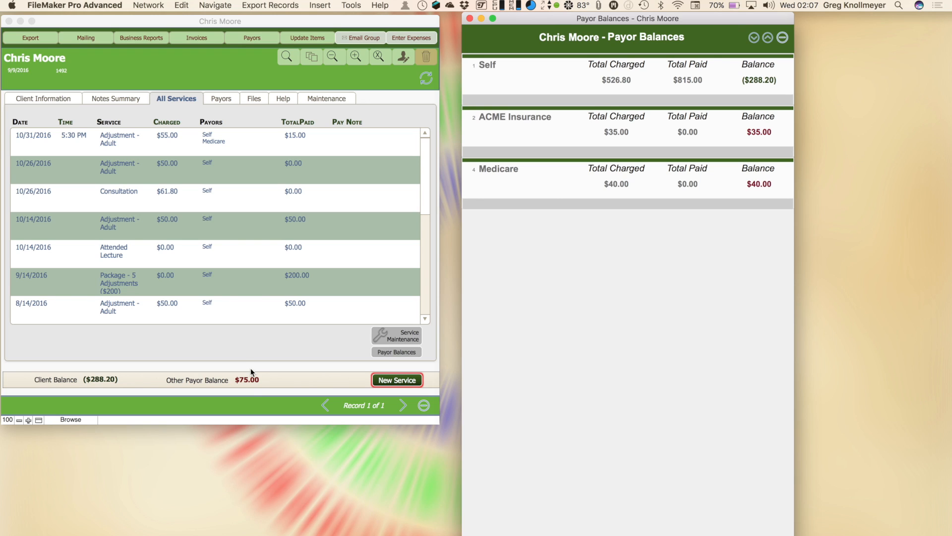
left_click(754, 38)
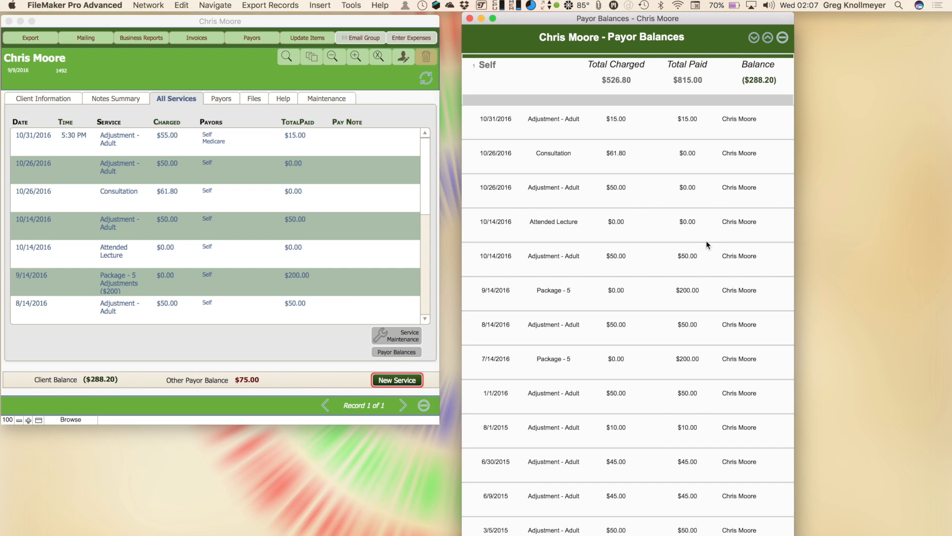
scroll(706, 243, "down", 1)
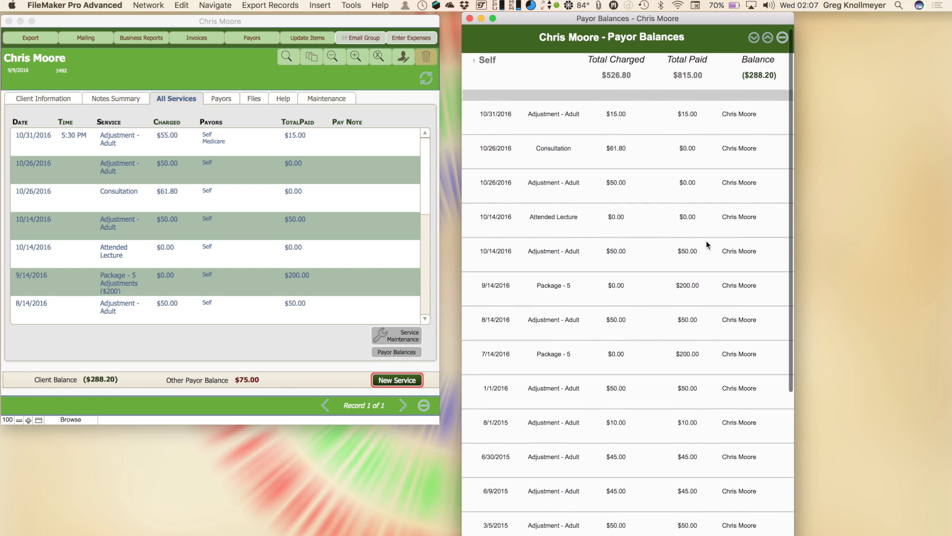
scroll(706, 241, "down", 3)
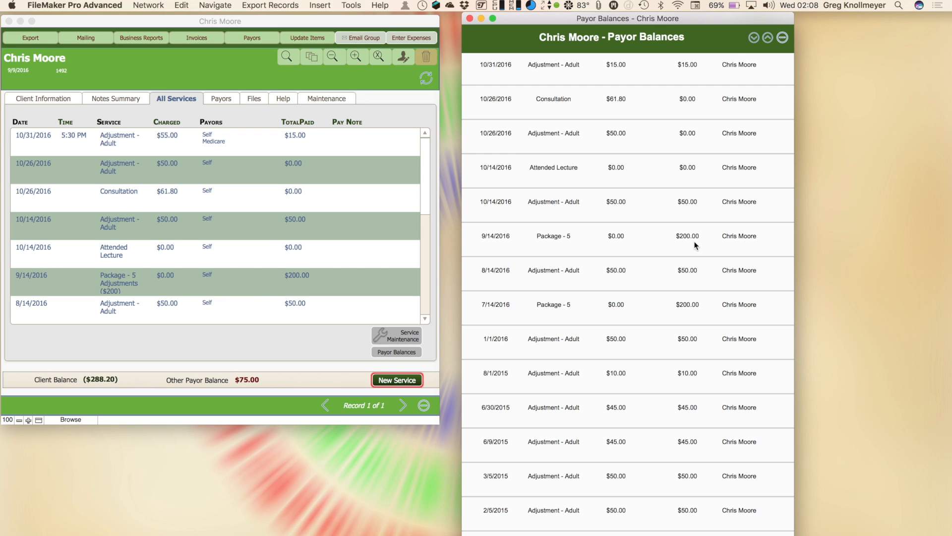
scroll(696, 263, "down", 10)
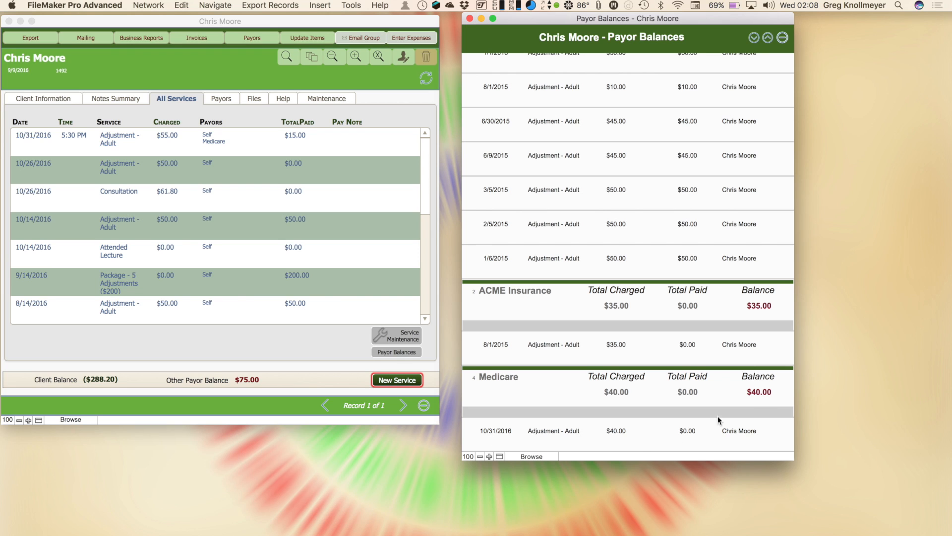
key("super+w")
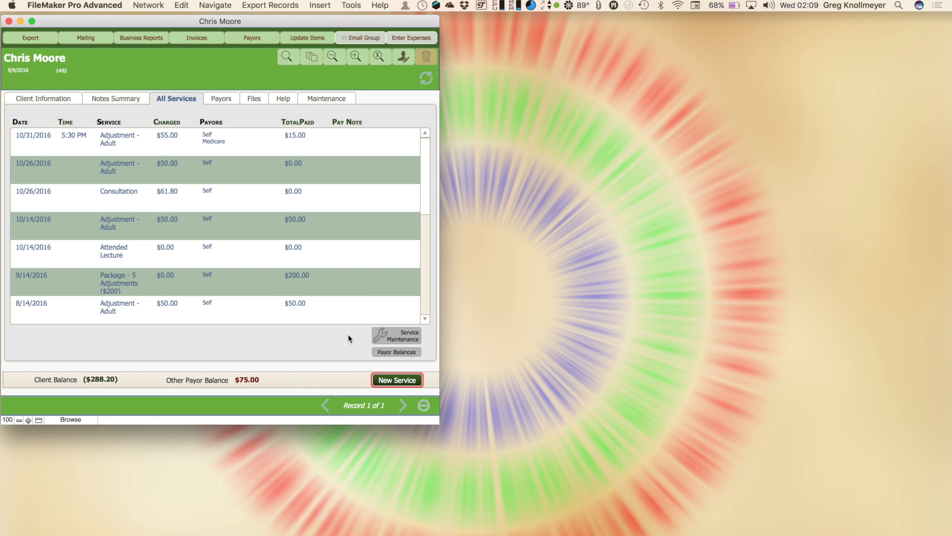
Step: Open the 10/31/2016 Adjustment - Adult service in Service Maintenance beside the Notes Summary
left_click(390, 336)
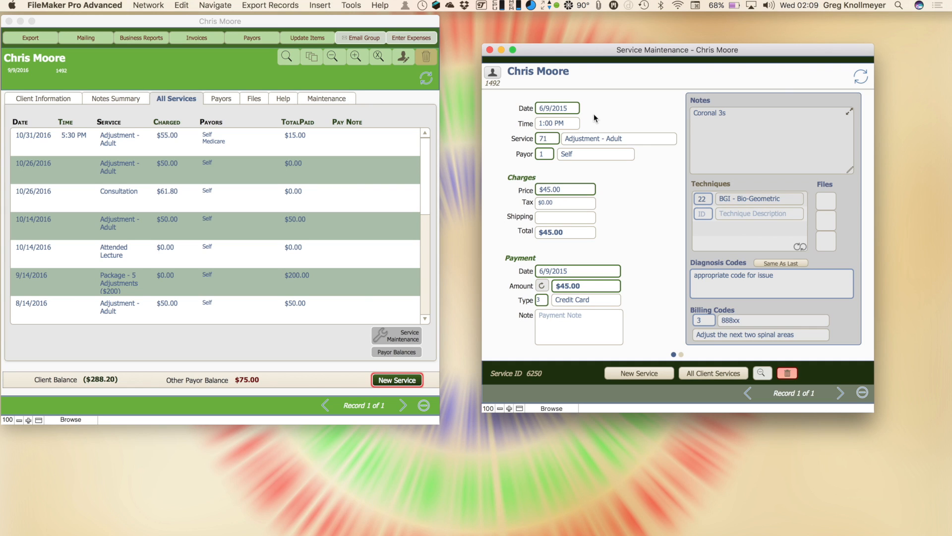
left_click(490, 49)
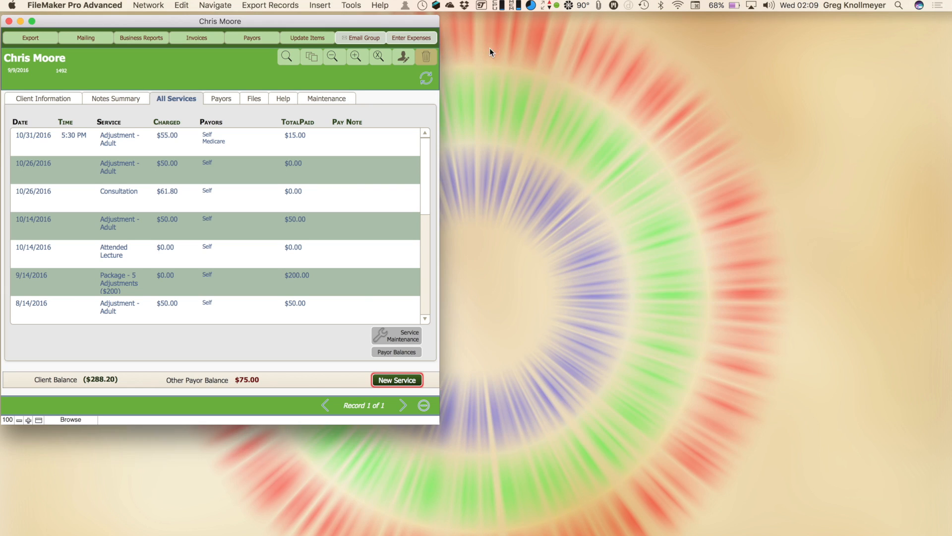
left_click(243, 139)
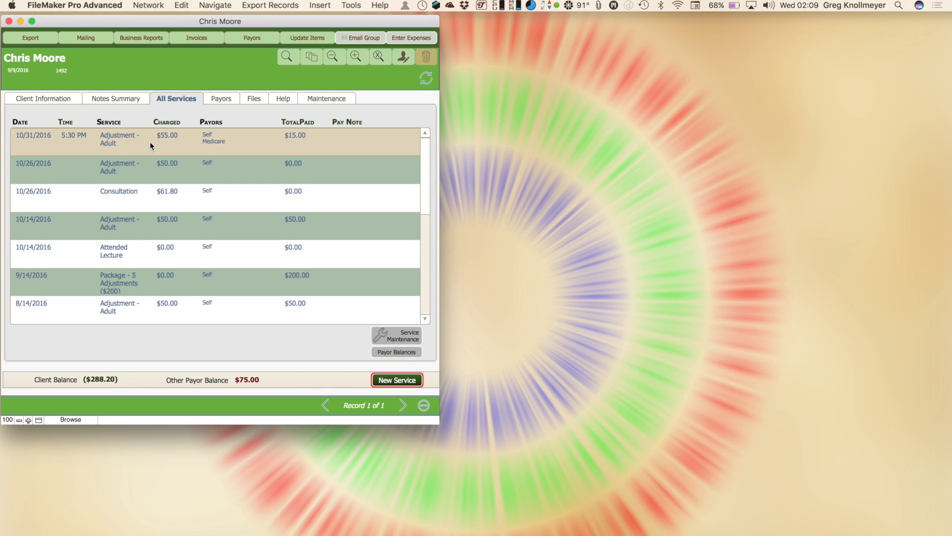
left_click(396, 336)
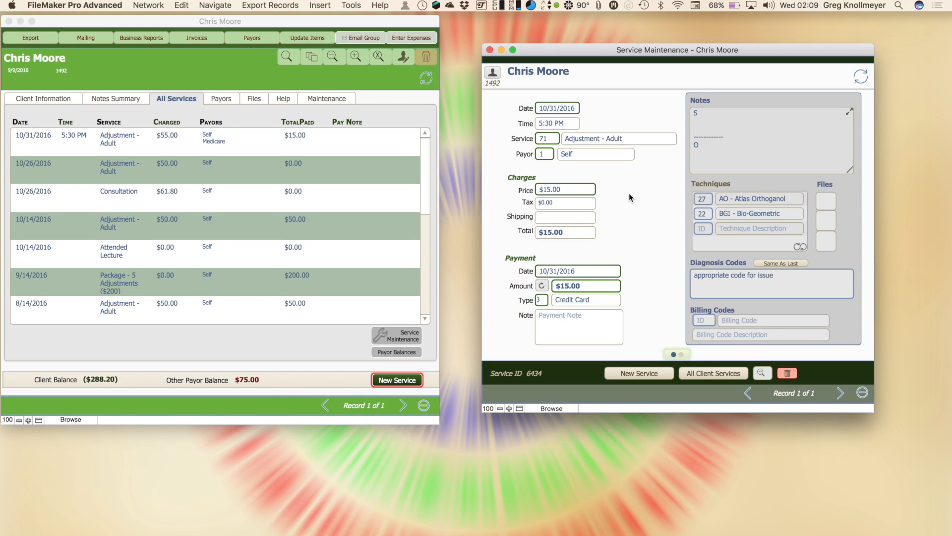
left_click(121, 100)
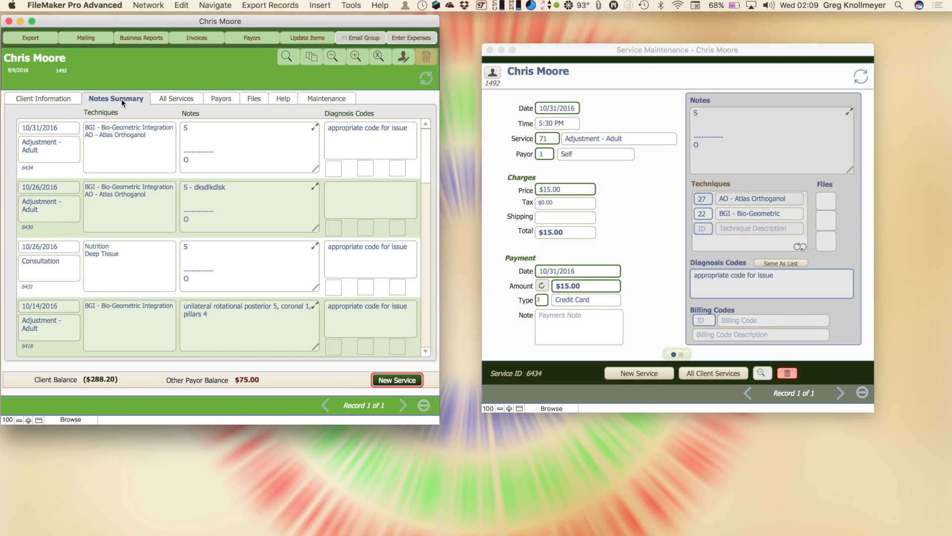
Step: Review the 10/31/2016 service's techniques, notes and diagnosis code fields
left_click(143, 143)
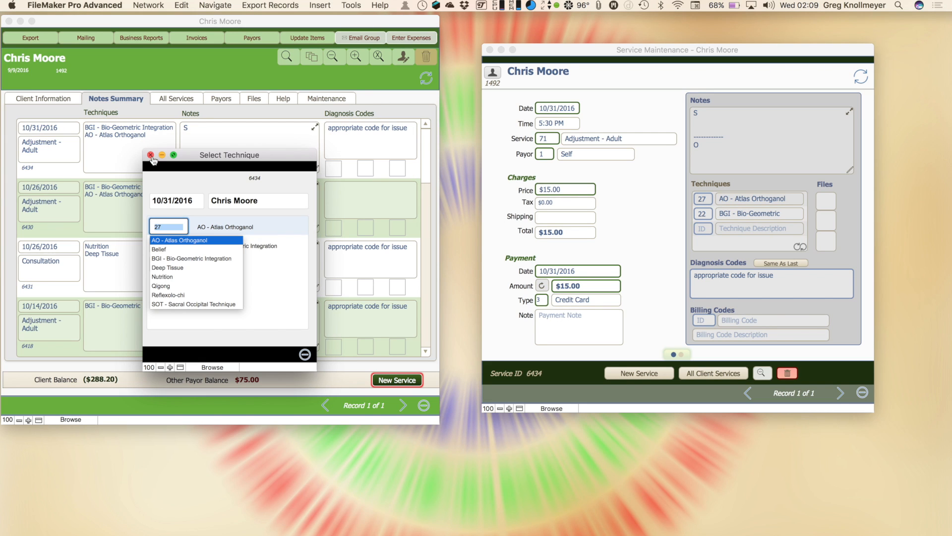
left_click(151, 155)
left_click(192, 129)
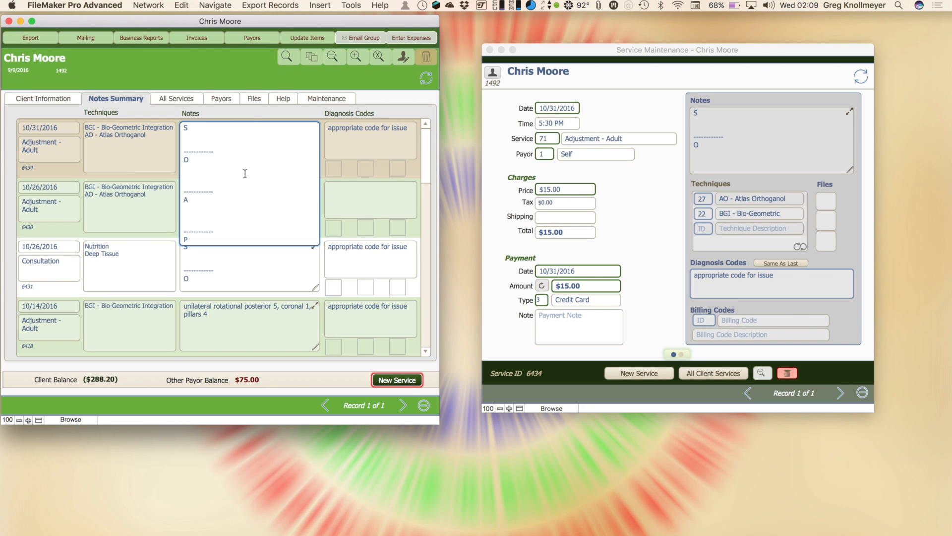
left_click(239, 118)
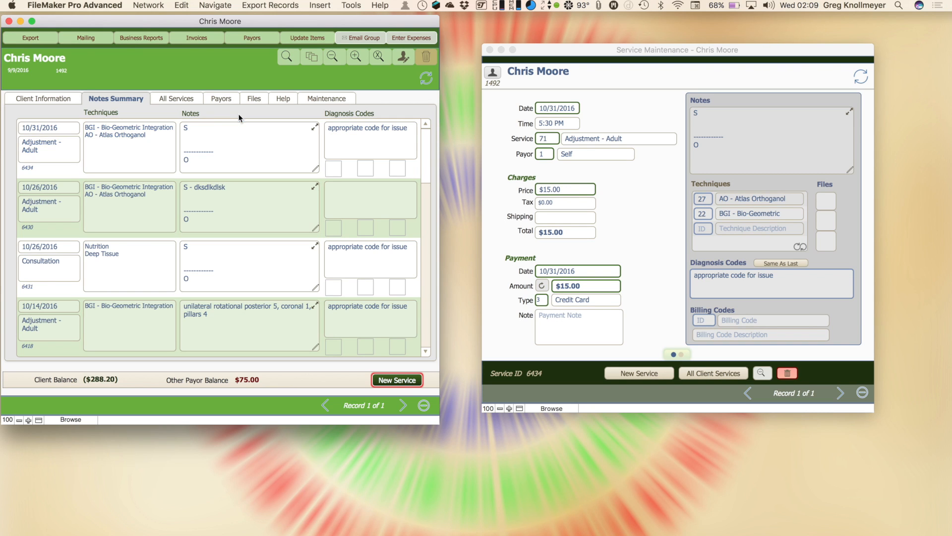
left_click(314, 129)
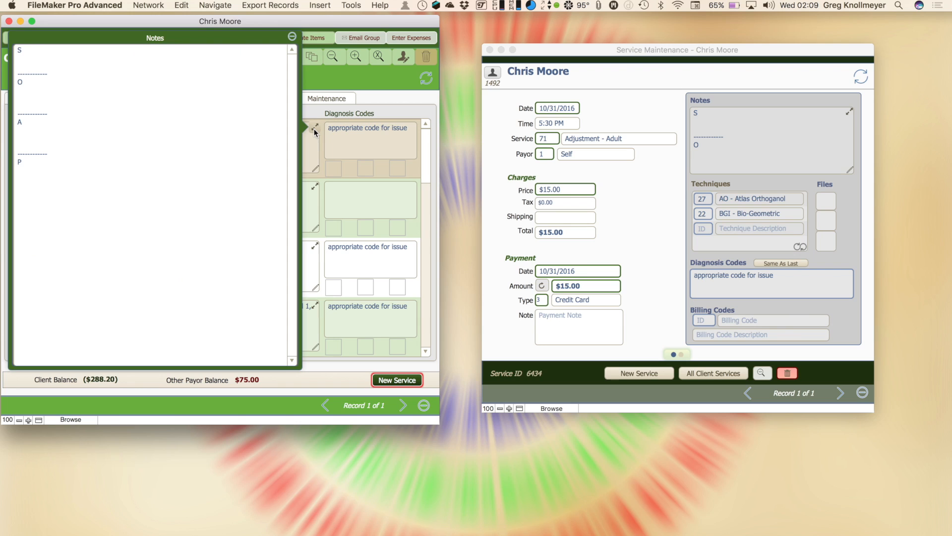
left_click(293, 36)
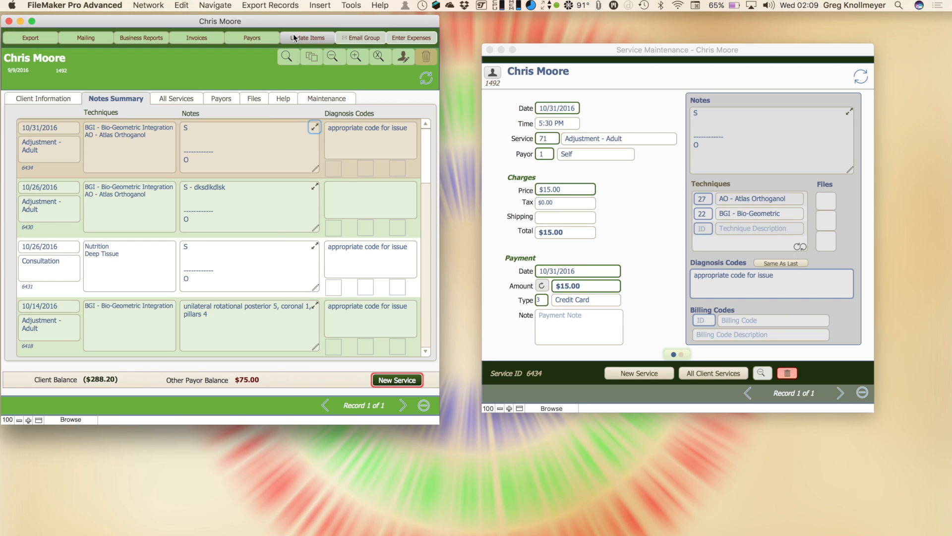
left_click(364, 141)
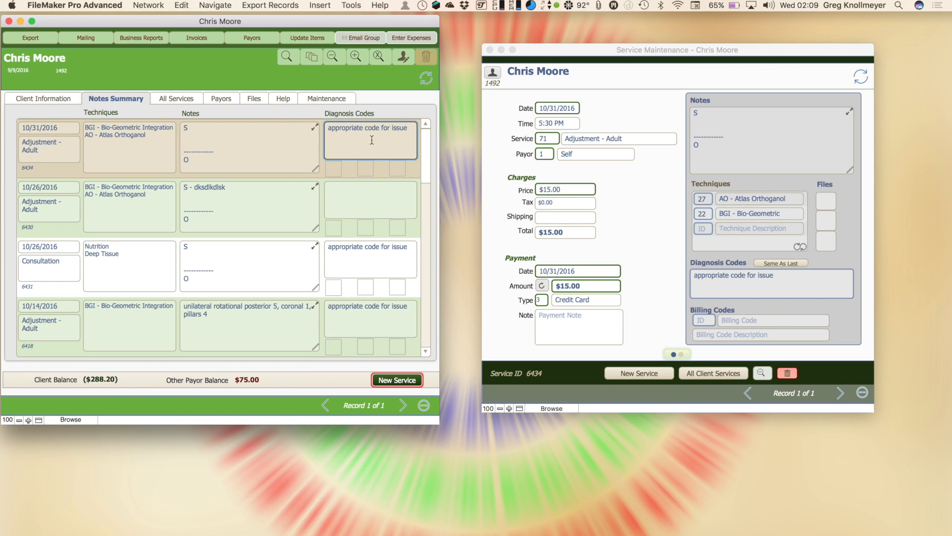
left_click(332, 174)
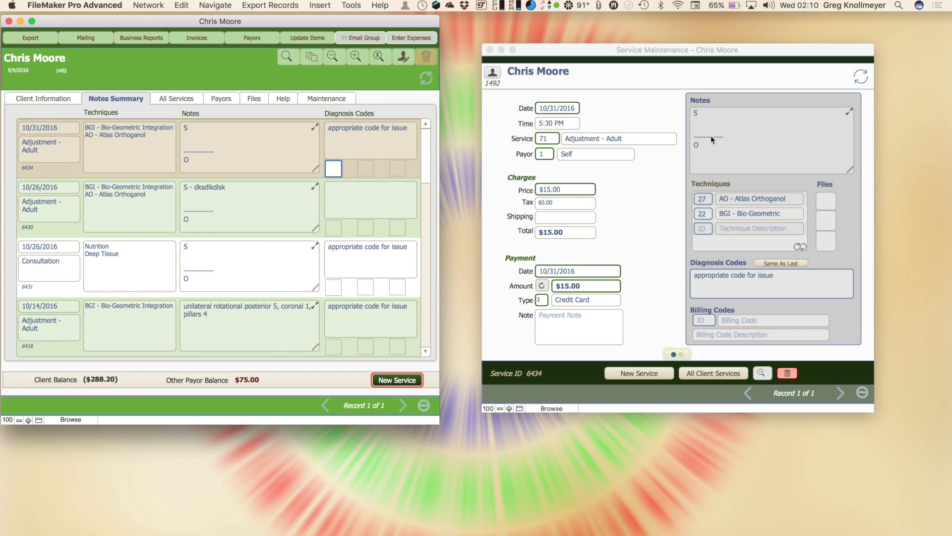
Step: Add the AO - Atlas Orthogonal and BGI - Bio-Geometric techniques and enter diagnosis code 'appropriate code for issue'
left_click(704, 229)
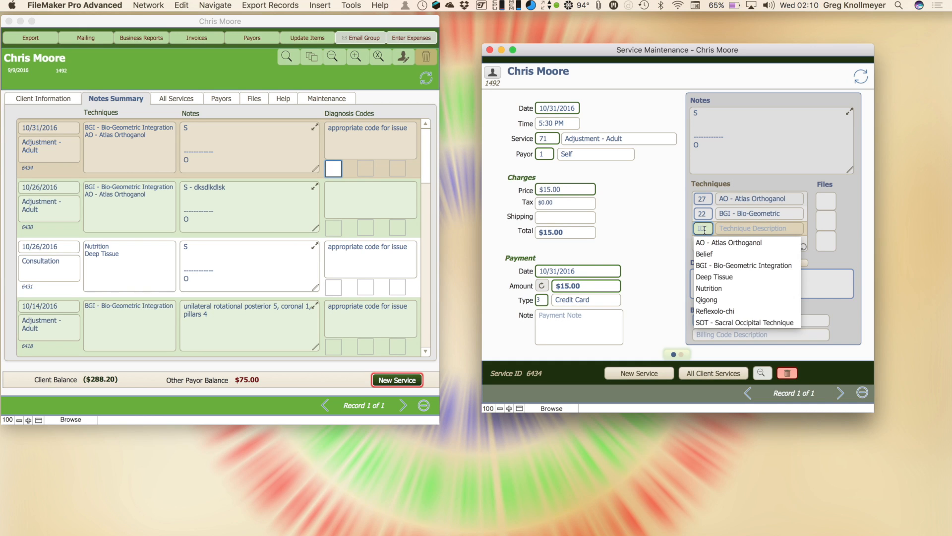
left_click(641, 223)
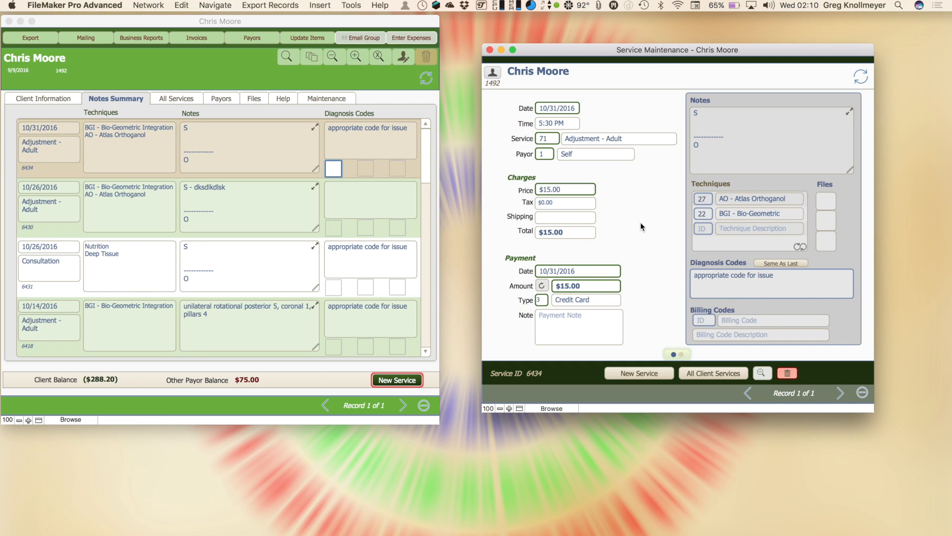
left_click(810, 130)
left_click(849, 112)
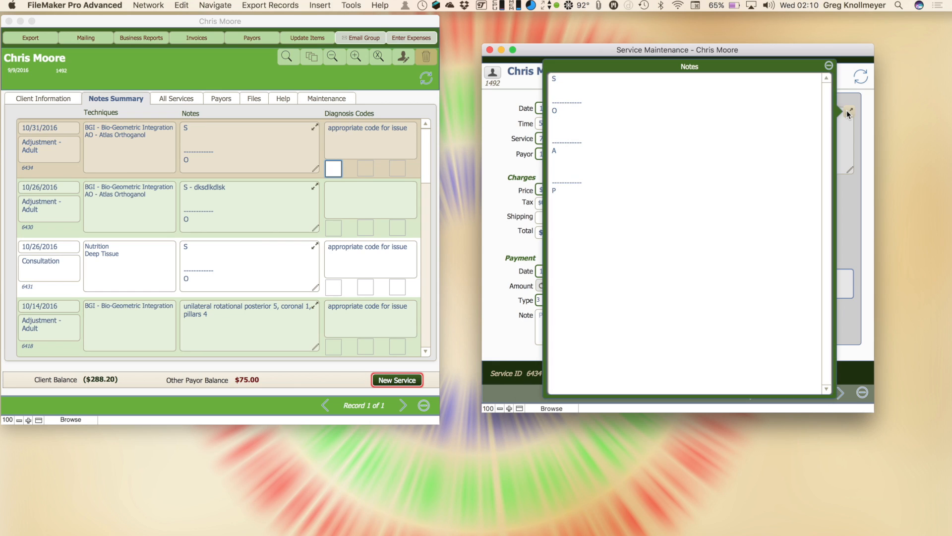
left_click(829, 67)
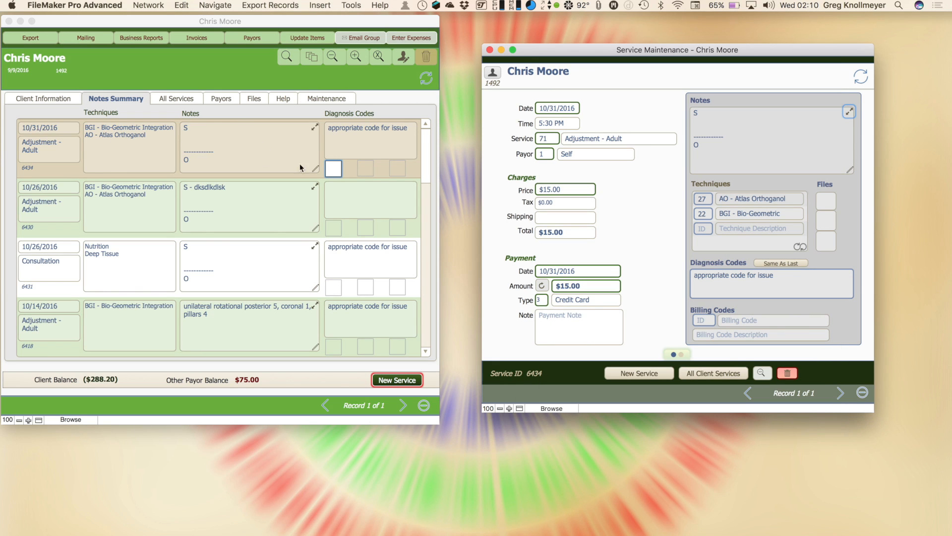
left_click(785, 275)
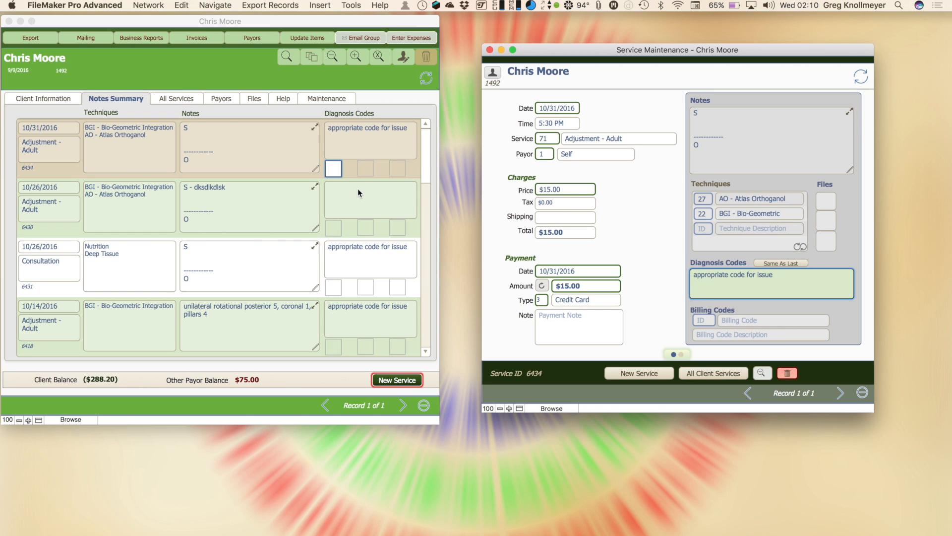
Step: Open the 10/26/2016 Adjustment and copy the previous service's diagnosis code with Same As Last
left_click(184, 101)
left_click(185, 100)
left_click(83, 165)
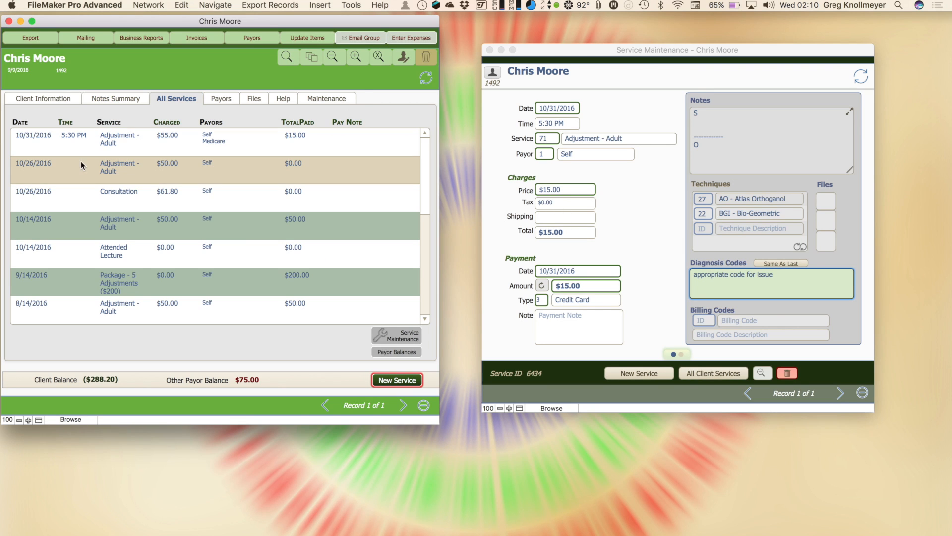
left_click(397, 339)
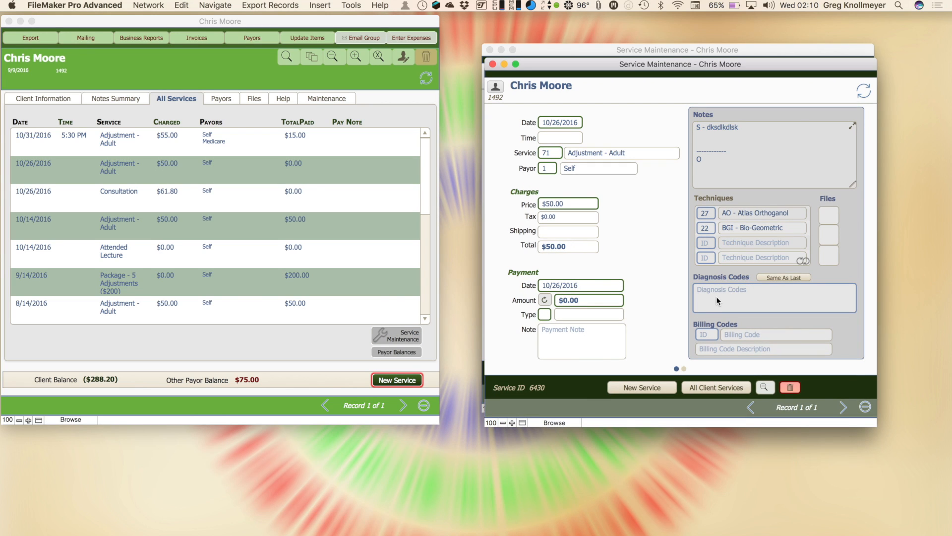
left_click(792, 278)
Step: Set billing code 666xx Adjust spinal areas and list all the client's services
left_click(124, 98)
left_click(124, 99)
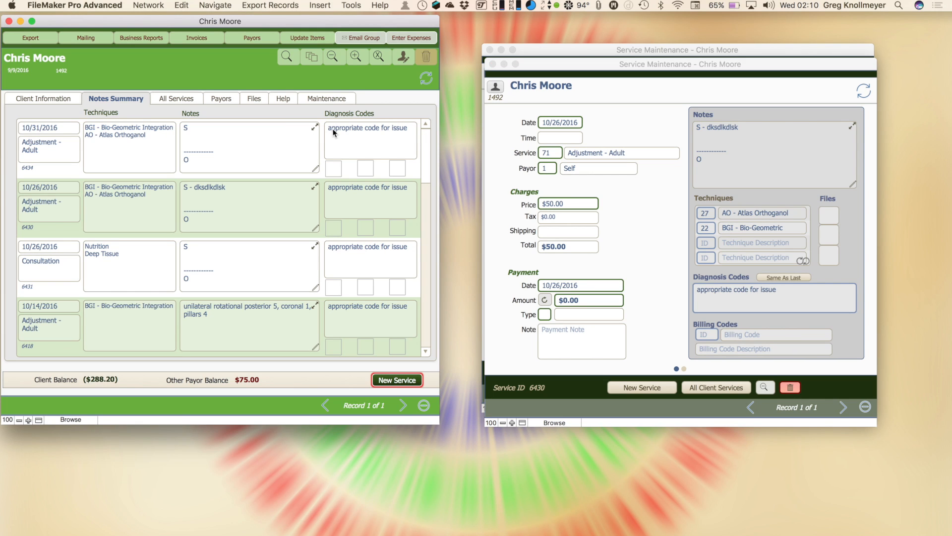
left_click(712, 336)
left_click(712, 336)
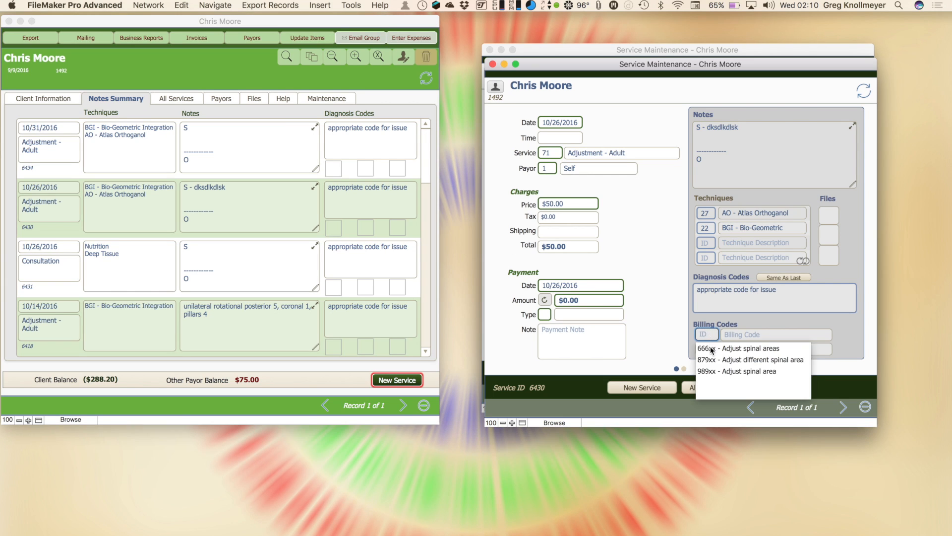
left_click(713, 350)
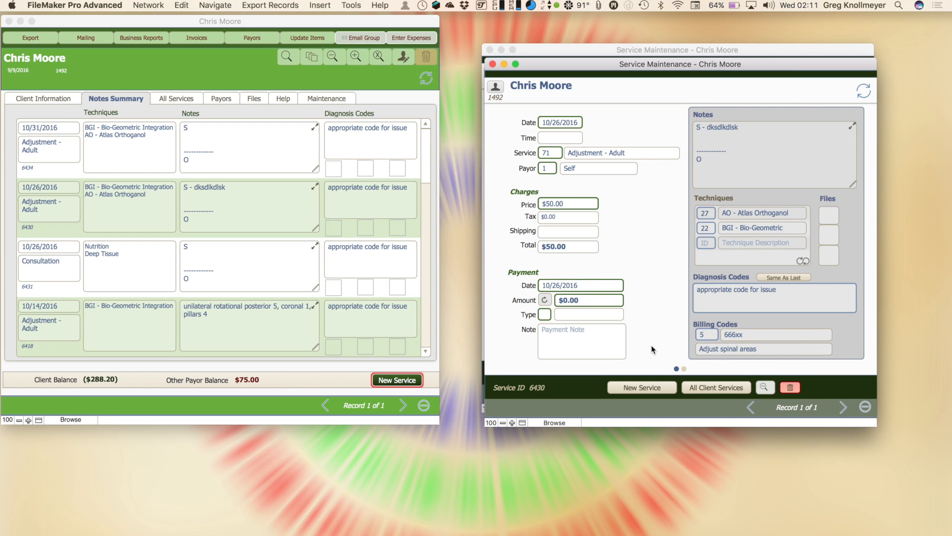
left_click(727, 387)
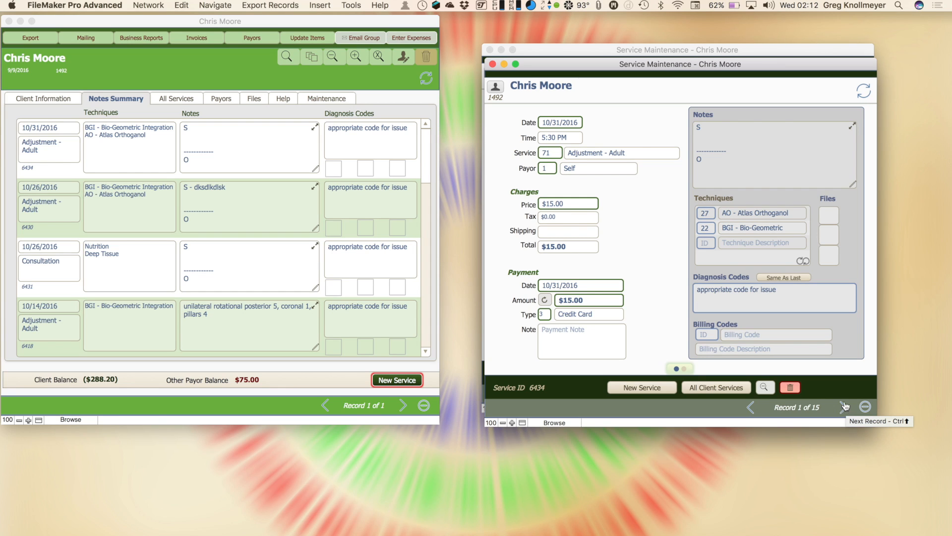
Step: Browse the payor charges of the 10/26/2016 adjustment and the next Consultation service
left_click(684, 369)
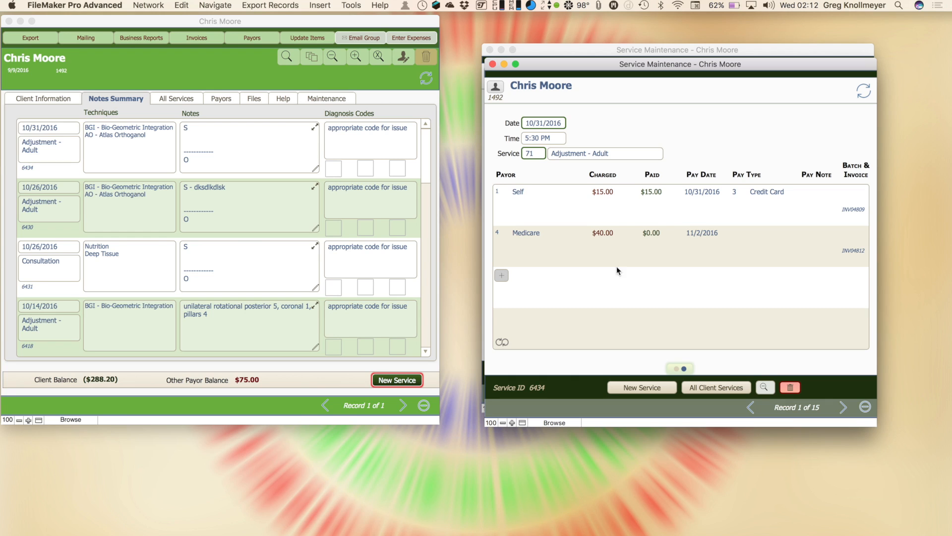
left_click(676, 368)
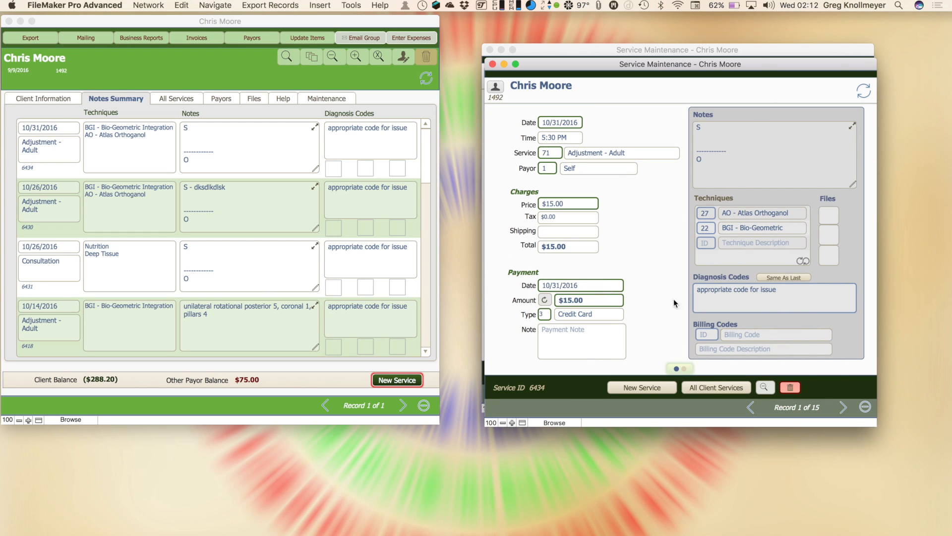
left_click(844, 407)
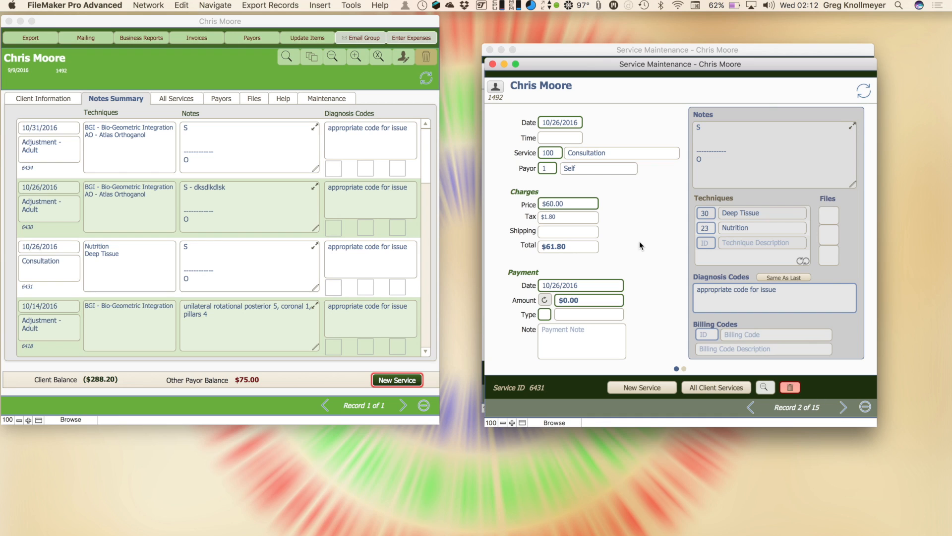
left_click(684, 369)
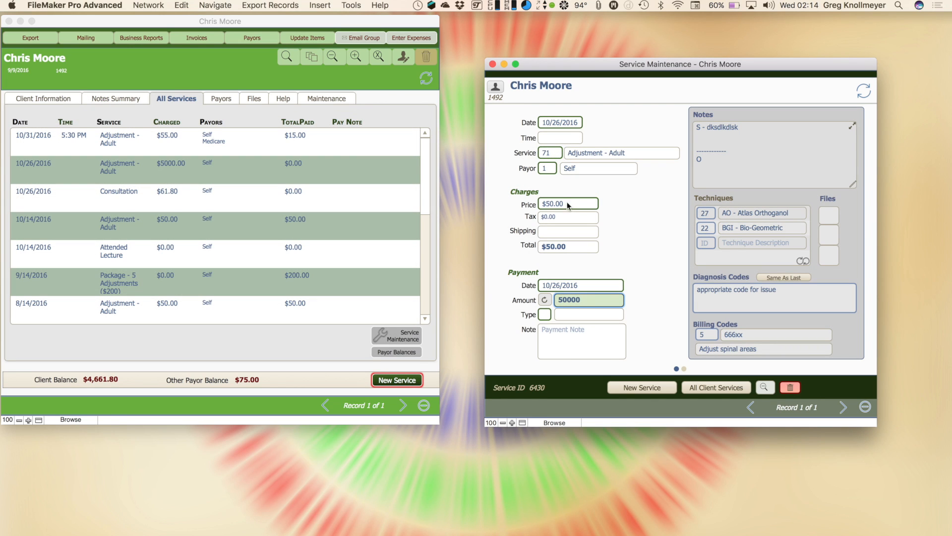
Step: Commit the $50,000.00 payment amount and close the Service Maintenance window
left_click(629, 269)
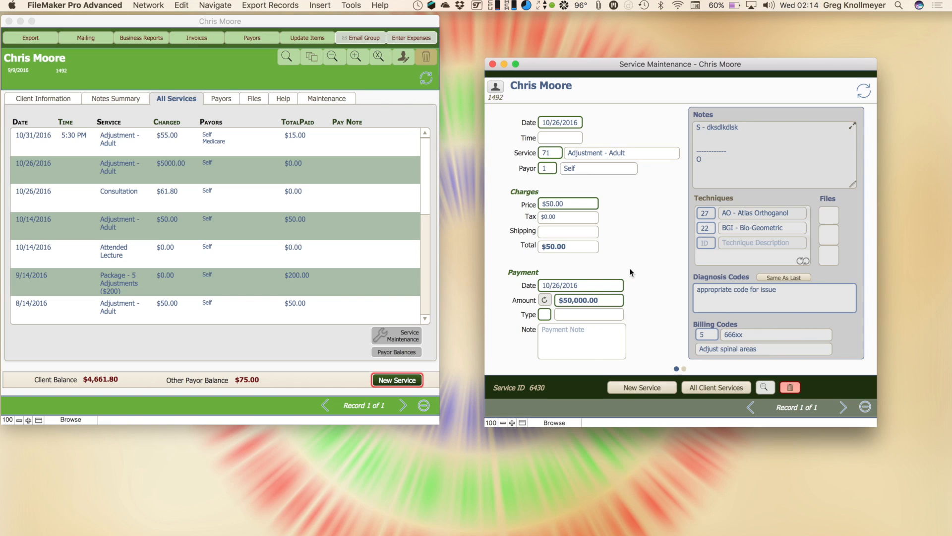
key("super+w")
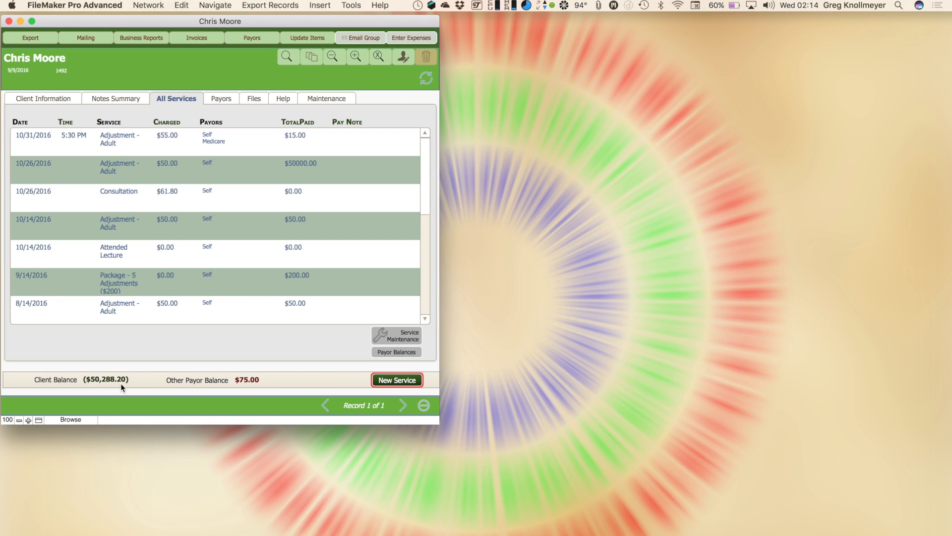
Step: Run Business By Period for 10/1/2016 to 10/31/2016, supplying the reports password
left_click(147, 40)
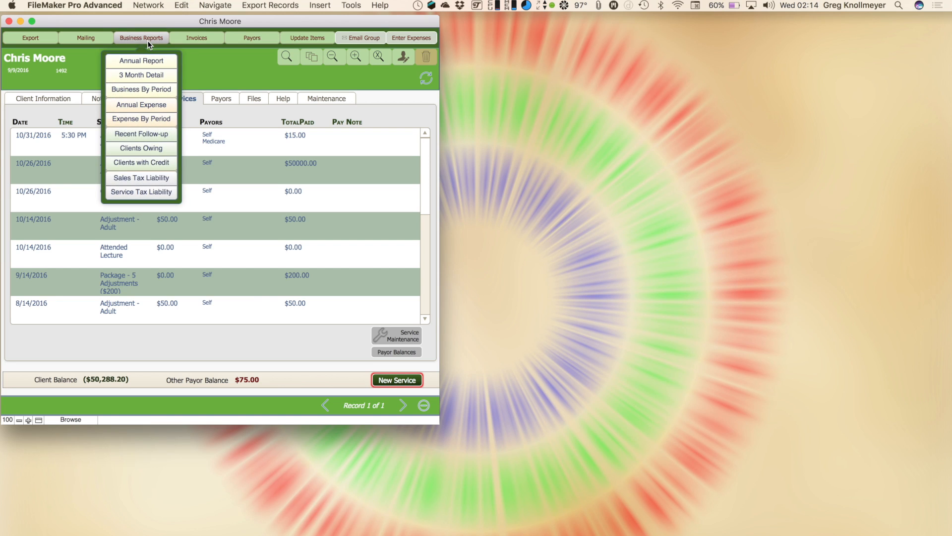
left_click(157, 90)
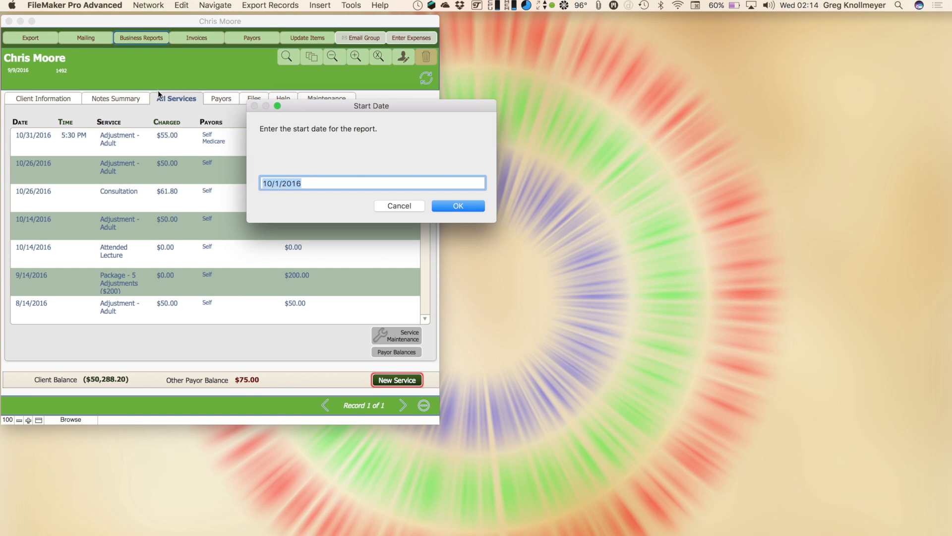
left_click(469, 207)
left_click(468, 207)
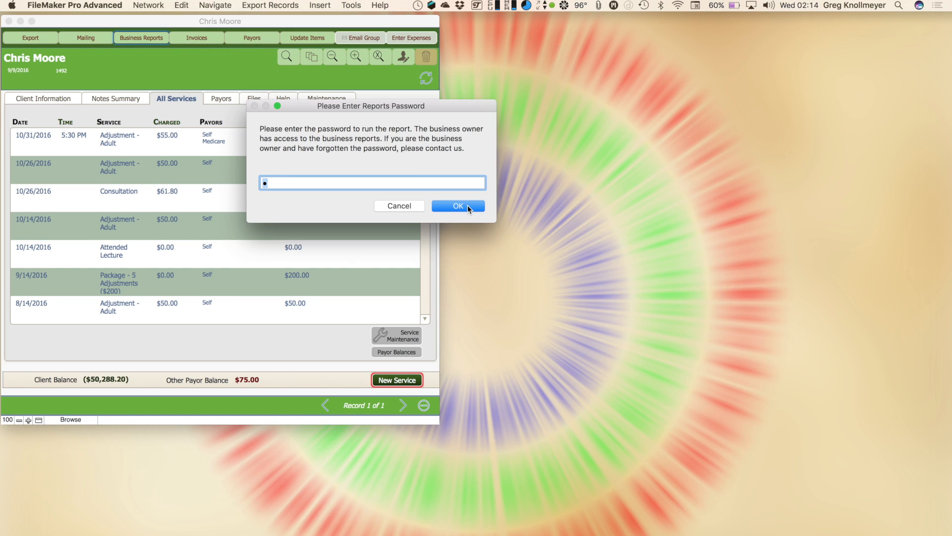
left_click(468, 208)
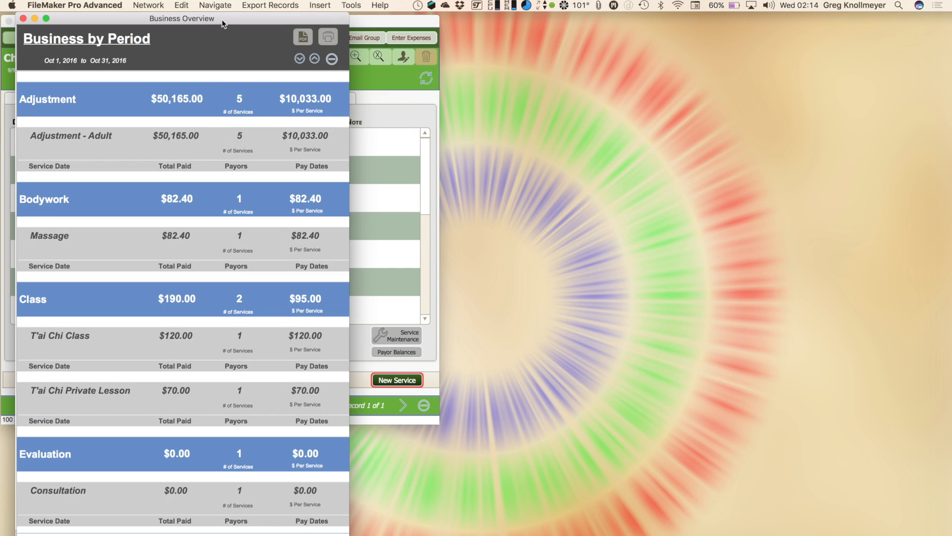
Step: Expand the Business Overview report and open the 10/26/2016 $50,000.00 service record
left_click_drag(224, 21, 661, 21)
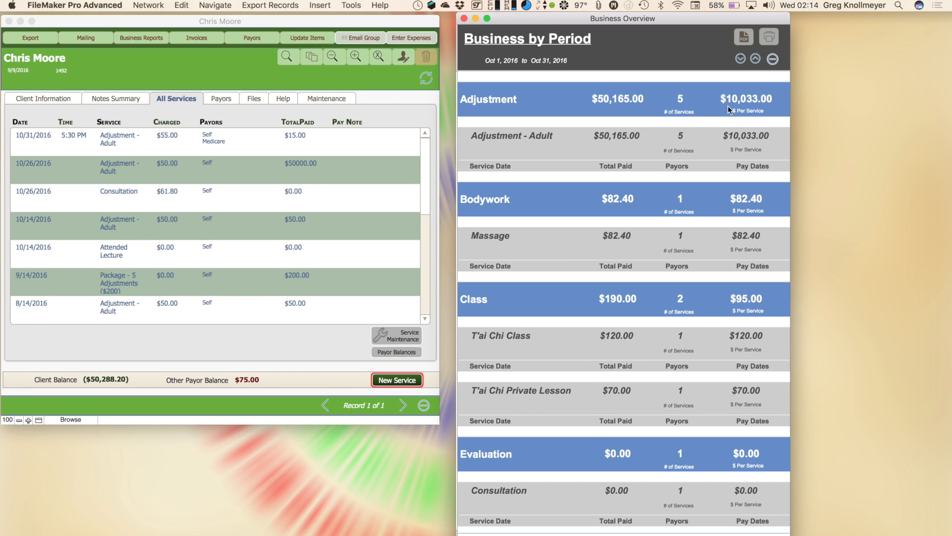
left_click(741, 59)
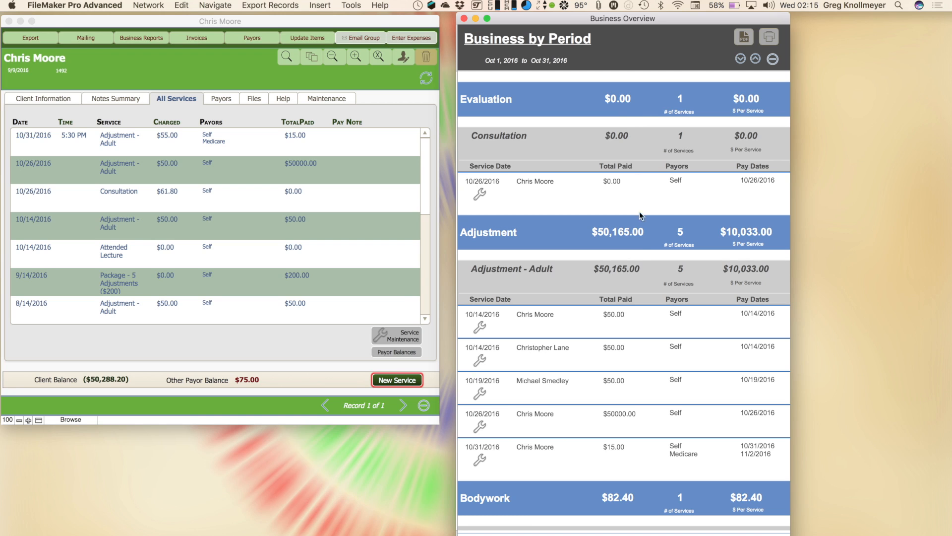
scroll(639, 249, "down", 5)
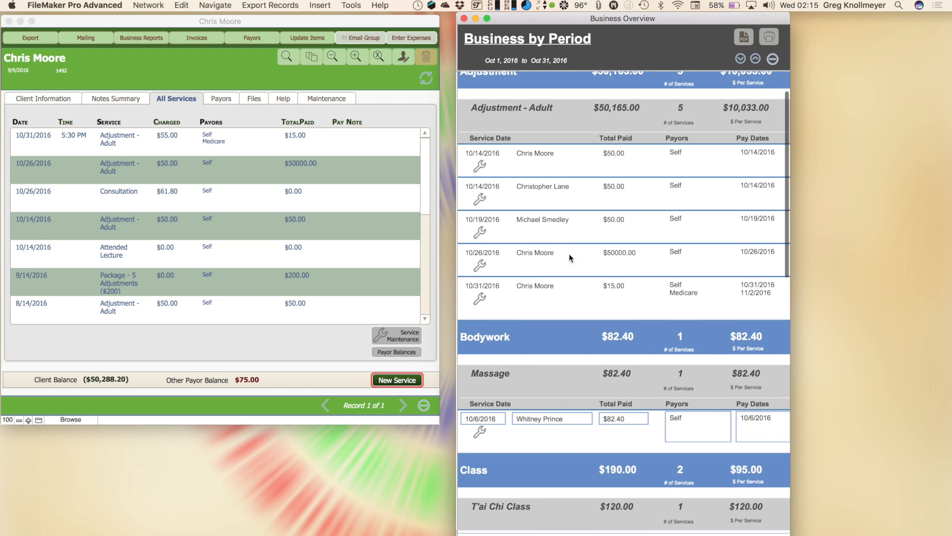
left_click(480, 266)
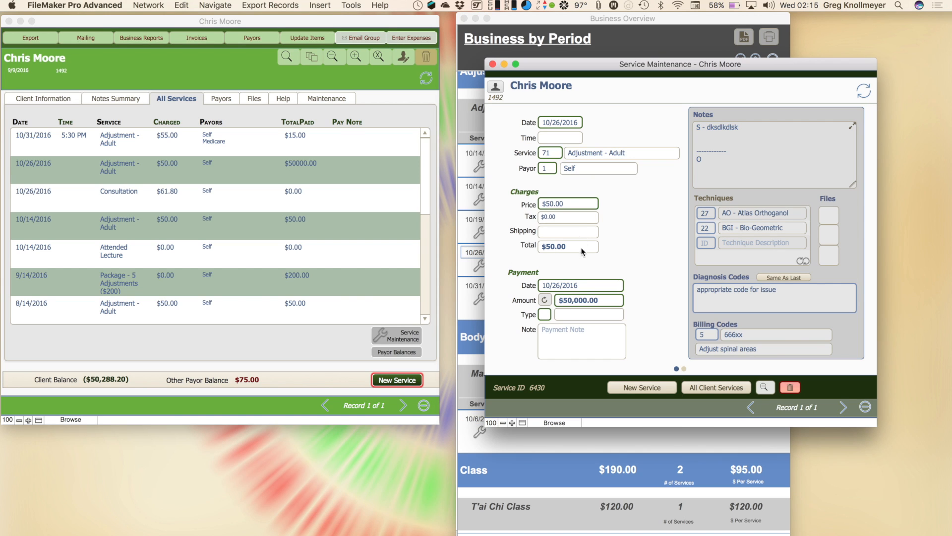
Step: Recalculate the 10/26/2016 payment to $50.00 and refresh the client balance to ($338.20)
left_click(545, 300)
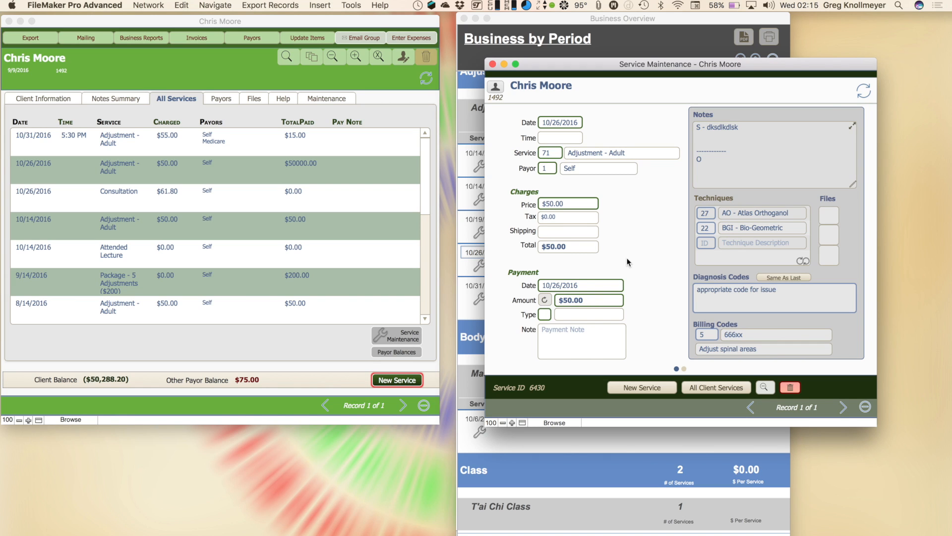
left_click(493, 64)
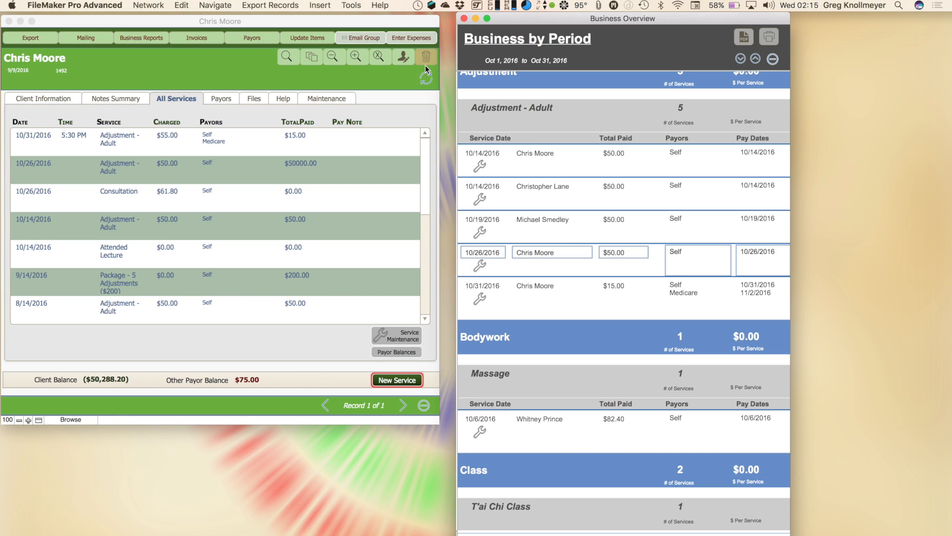
left_click(425, 77)
left_click(426, 78)
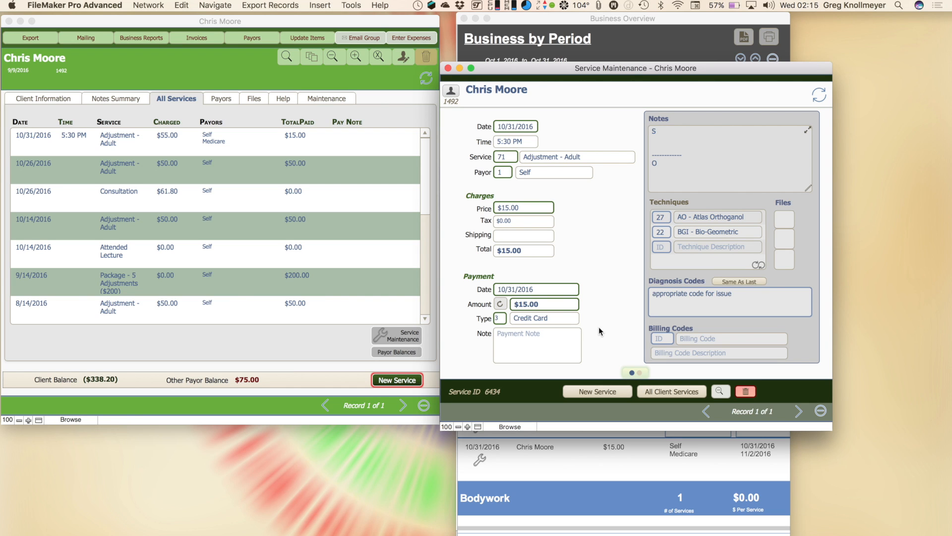
Step: Attach xrays.jpg and xray.jpg to the 10/31/2016 service, then list all services again
left_click(640, 372)
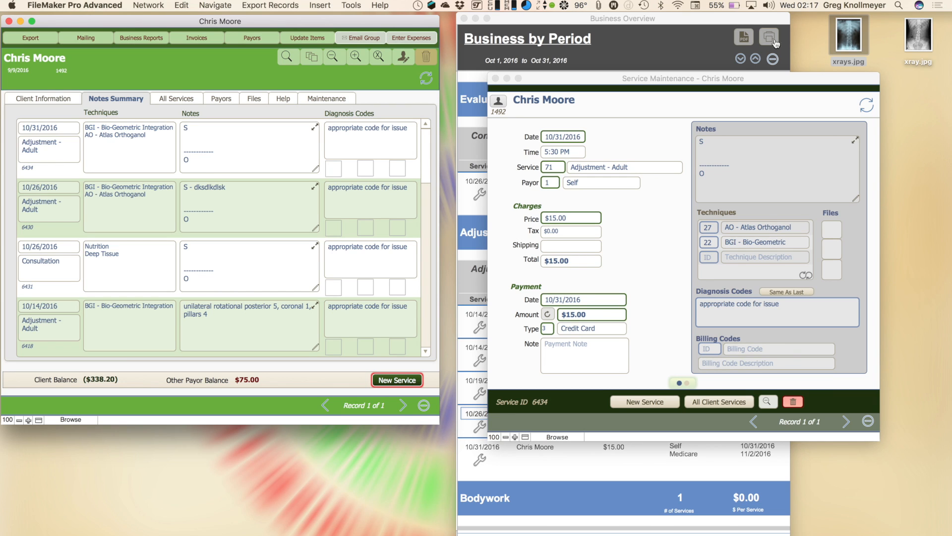
left_click_drag(852, 32, 333, 166)
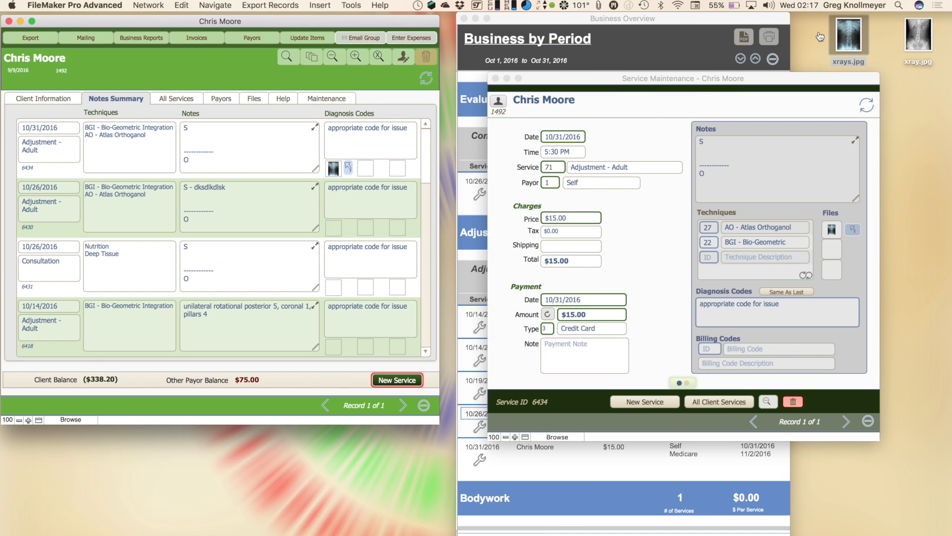
left_click(855, 32)
left_click_drag(919, 32, 366, 169)
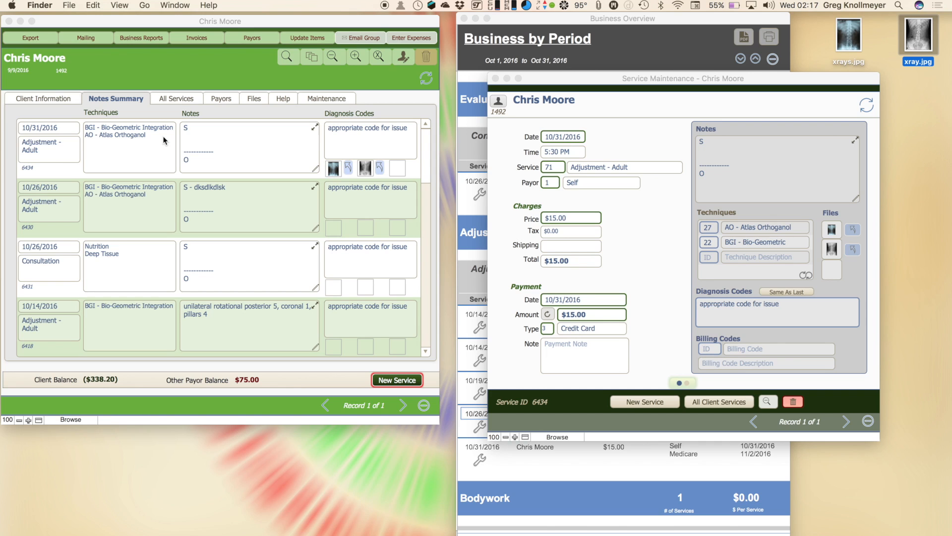
left_click(171, 100)
left_click(171, 100)
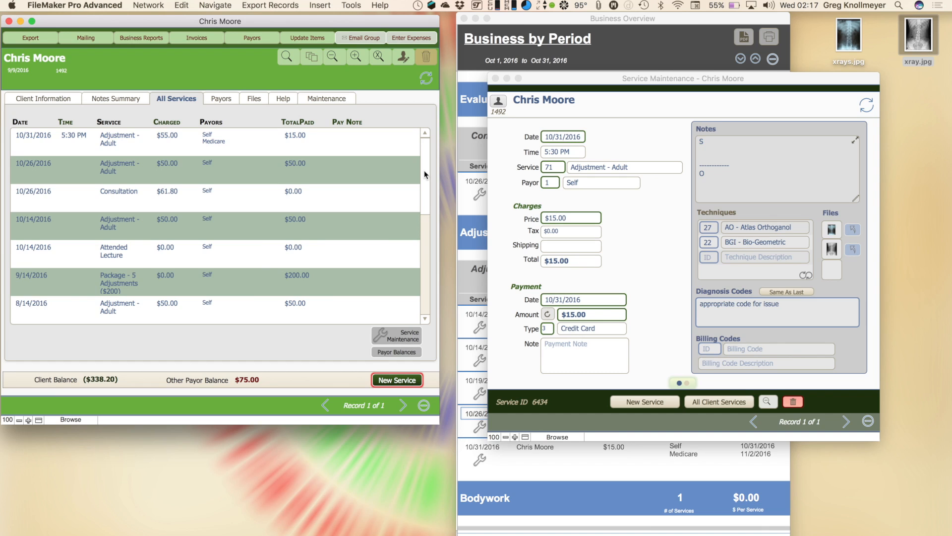
Step: Attach xray.jpg to the Files area of the 10/31/2016 adjustment service
mouse_move(424, 170)
left_mouse_down()
mouse_move(425, 272)
mouse_move(424, 157)
left_mouse_up()
left_click(361, 142)
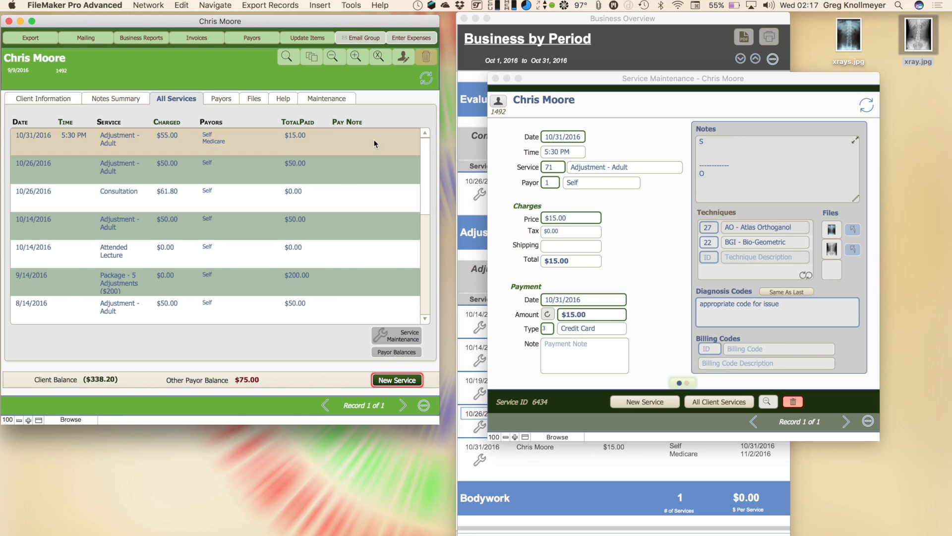
left_click(831, 162)
left_click(747, 161)
left_click_drag(918, 36, 828, 275)
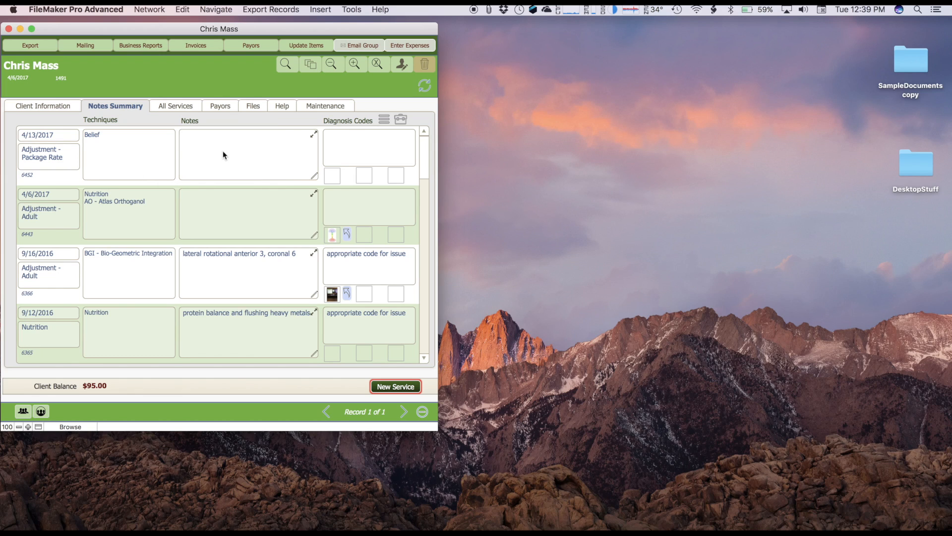
Step: Go to the Maintenance tools to find services without notes
left_click(328, 107)
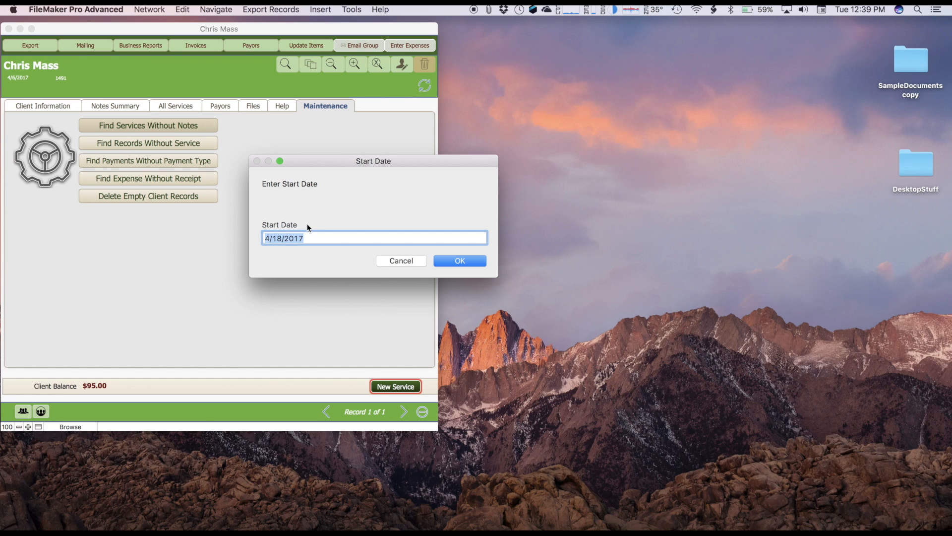
Step: Search for services with empty notes from start date 4/5 to end date 4/18/2017
type("4")
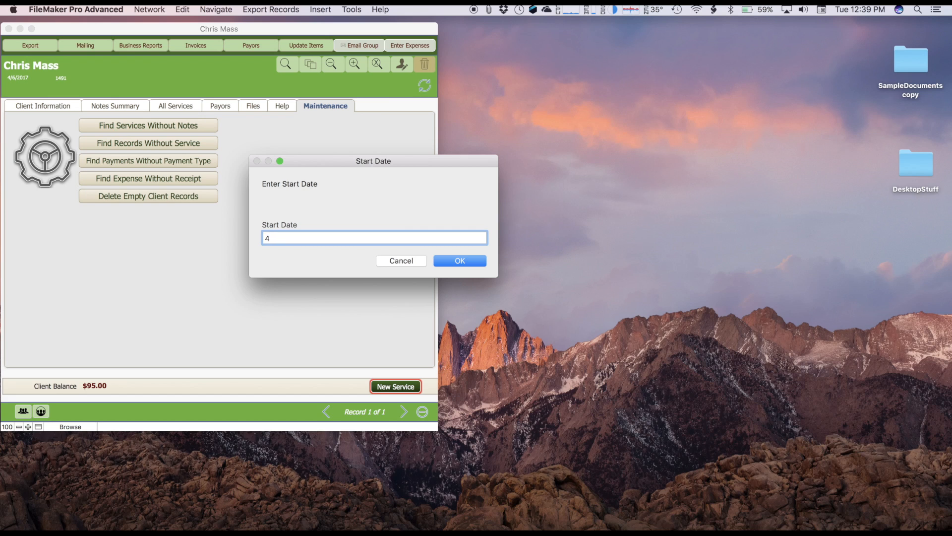
type("/5")
key("Return")
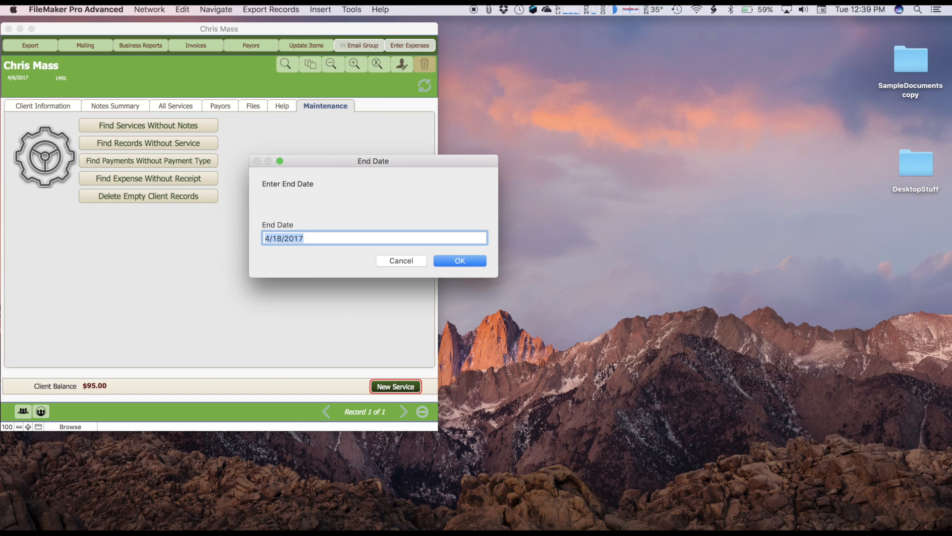
key("Return")
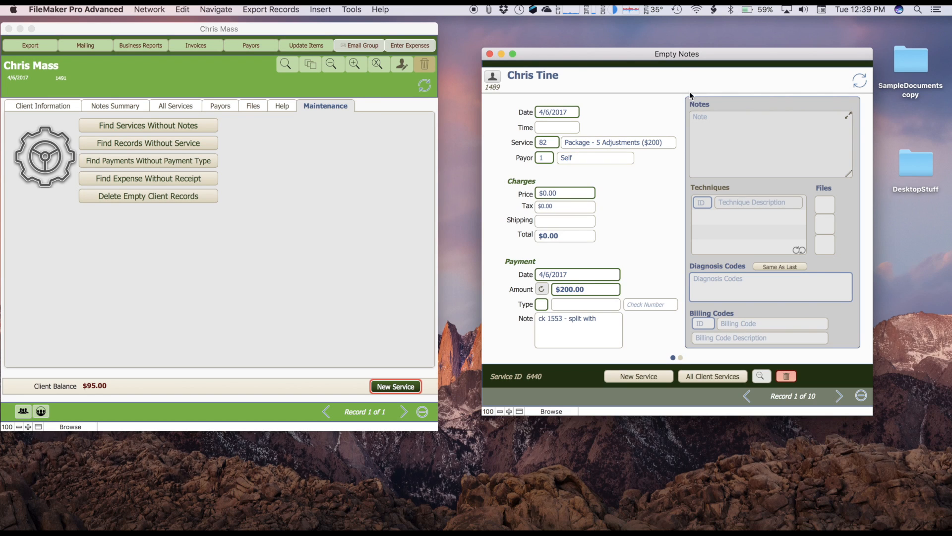
left_click_drag(670, 59, 661, 54)
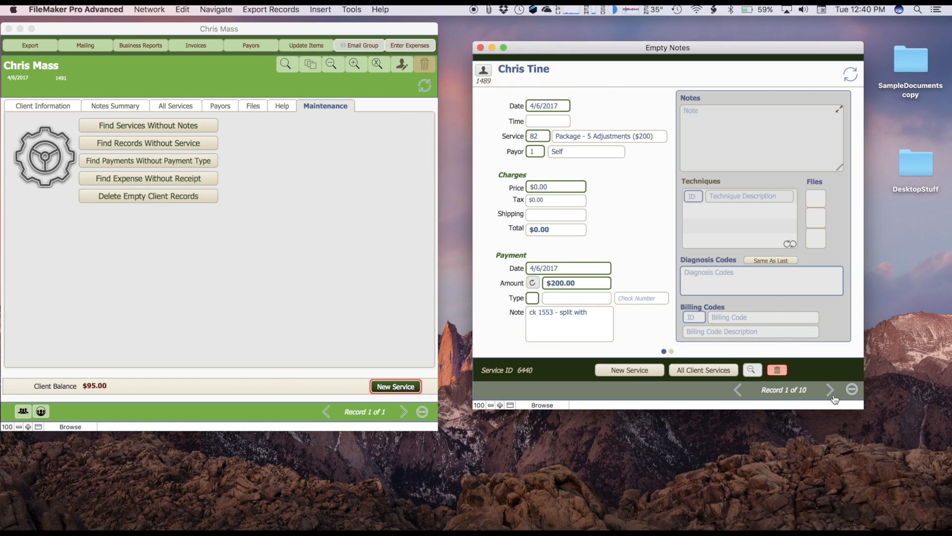
Step: Page through all 10 empty-note services to record 10, then back to record 7
left_click(831, 391)
left_click(830, 391)
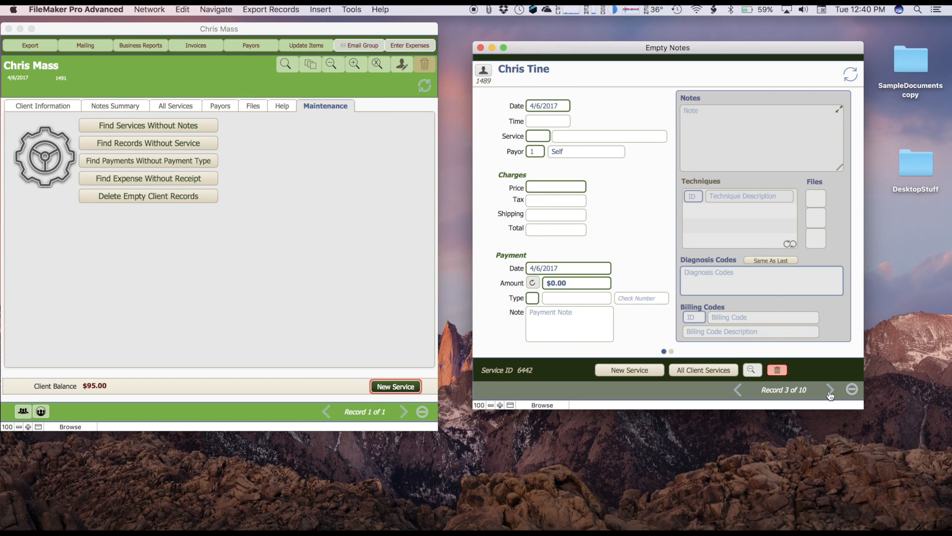
left_click(831, 391)
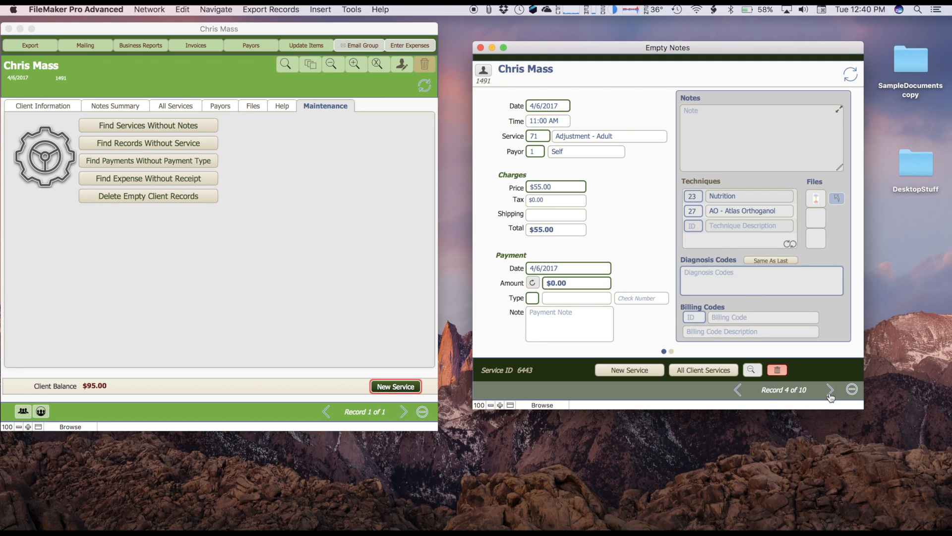
left_click(830, 390)
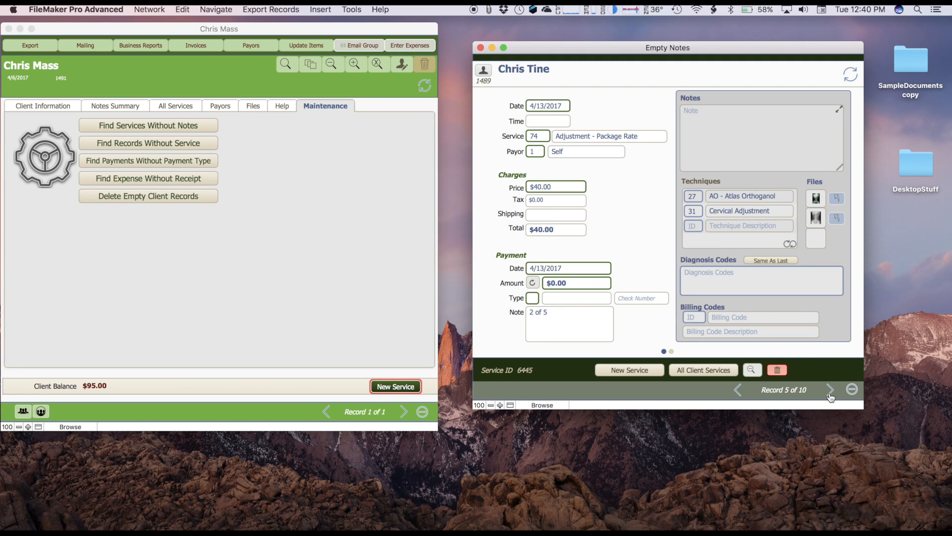
left_click(830, 395)
left_click(831, 395)
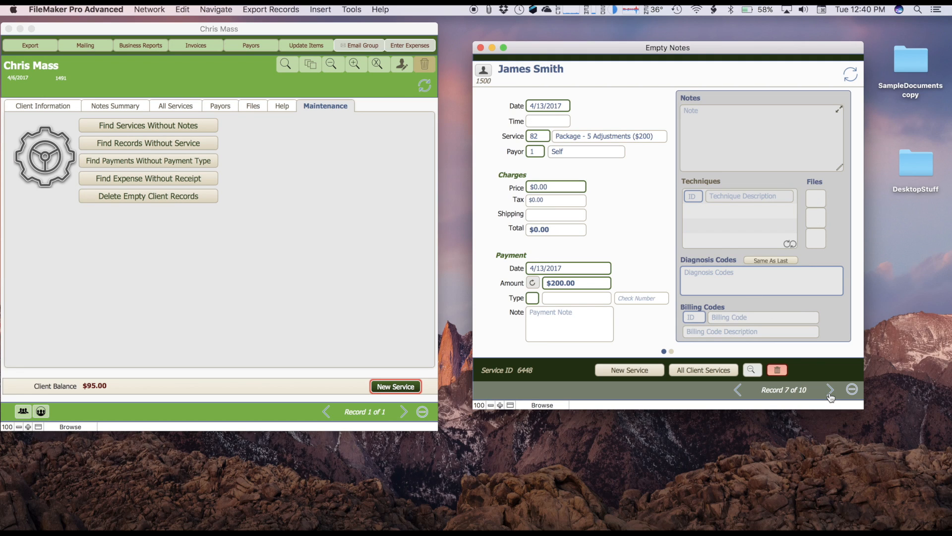
left_click(831, 396)
left_click(830, 395)
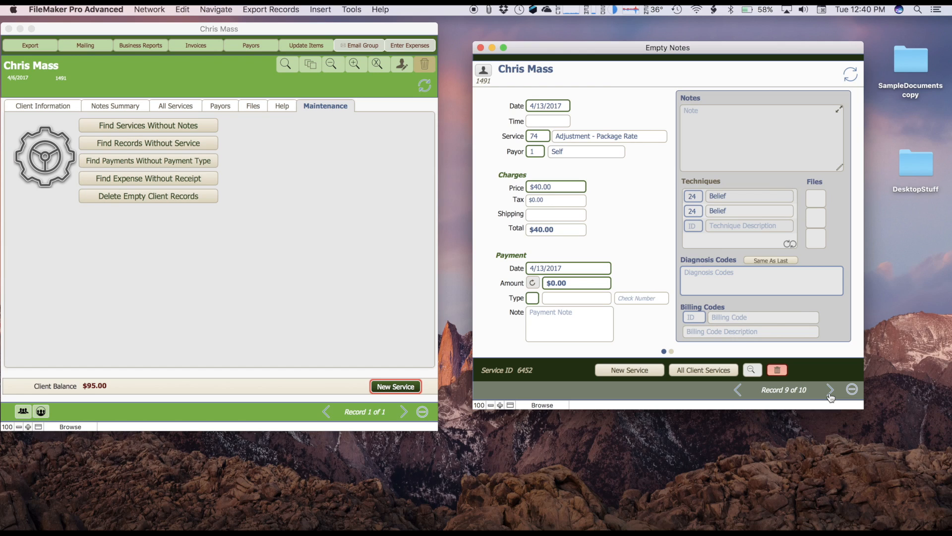
left_click(830, 396)
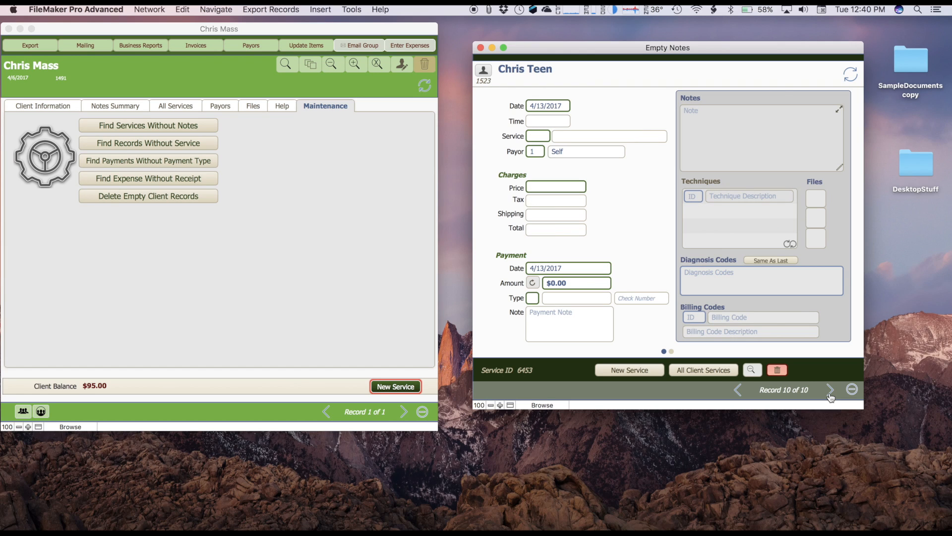
left_click(738, 395)
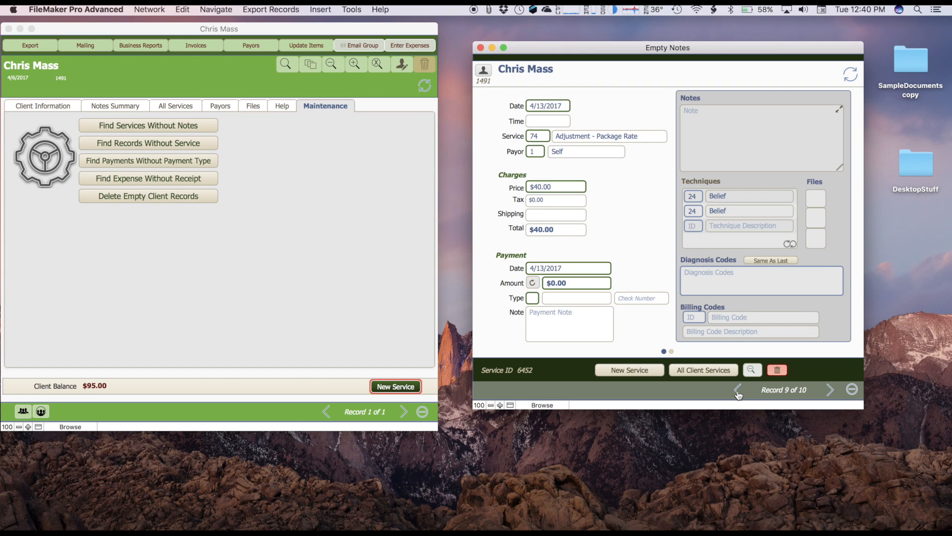
left_click(738, 394)
left_click(738, 393)
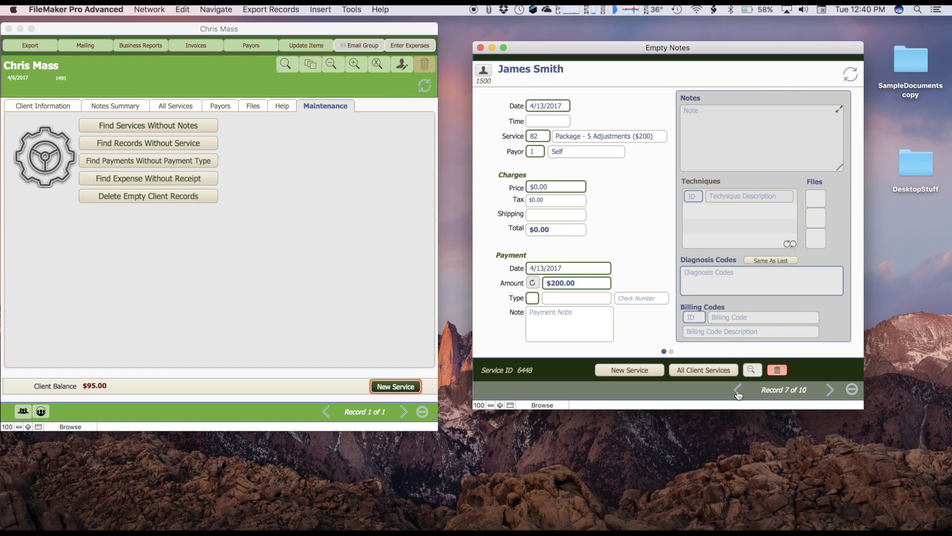
Step: Use the notes template button to fill record 7's notes with Cervical, Thoracic, Lumbar
left_click(701, 131)
left_click(750, 97)
left_click(841, 168)
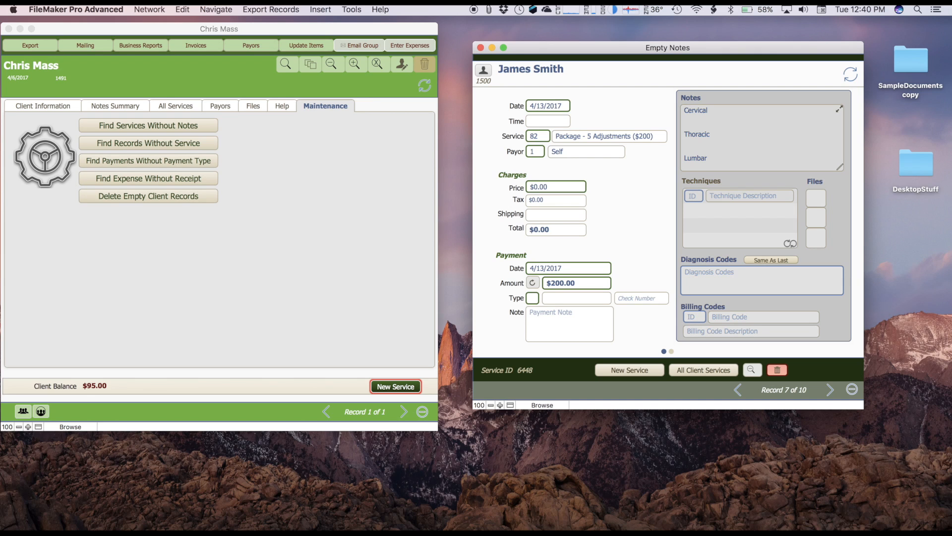